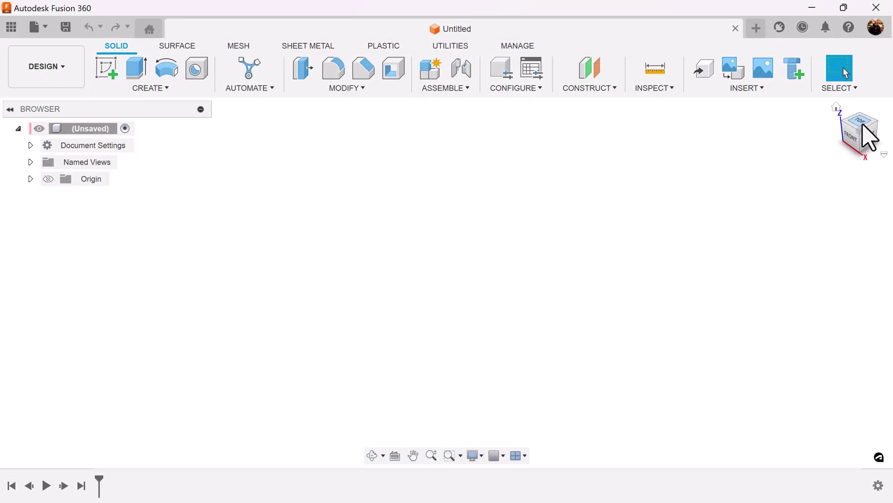
View the design from the top and change the document units to inches.
{"action": "left_click", "coordinate": [862, 124]}
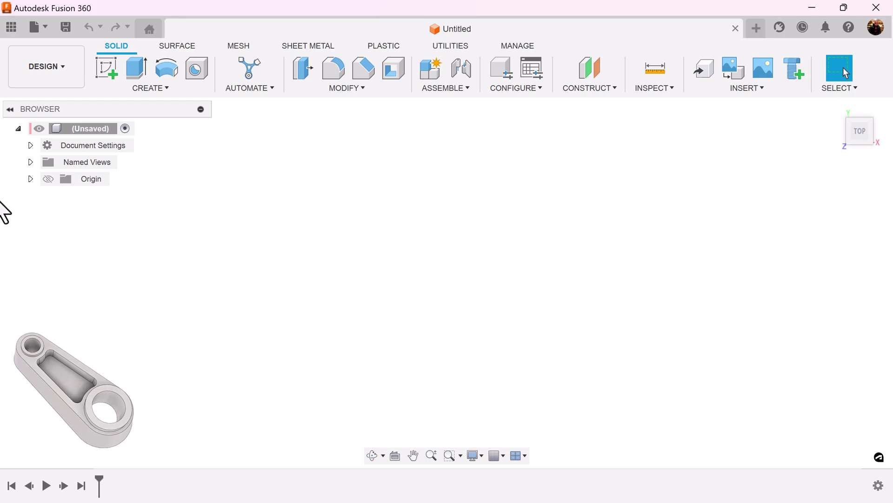
{"action": "left_click", "coordinate": [31, 145]}
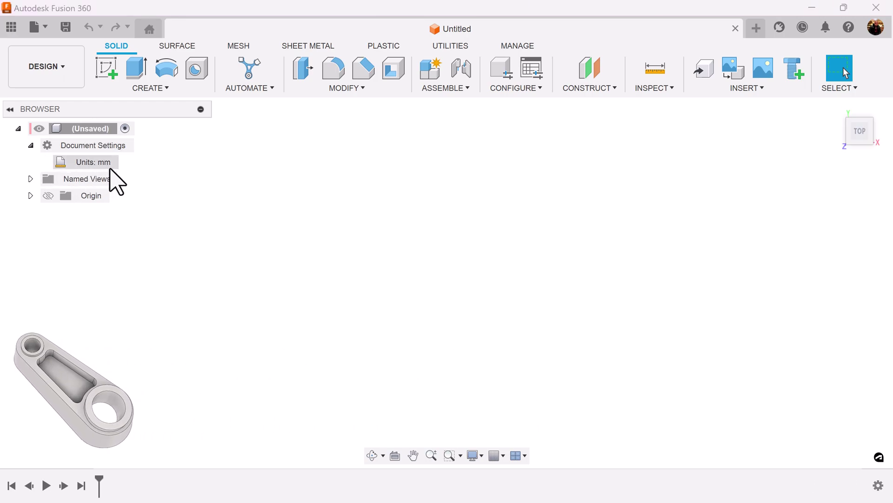
{"action": "left_click", "coordinate": [125, 163]}
{"action": "left_click", "coordinate": [847, 191]}
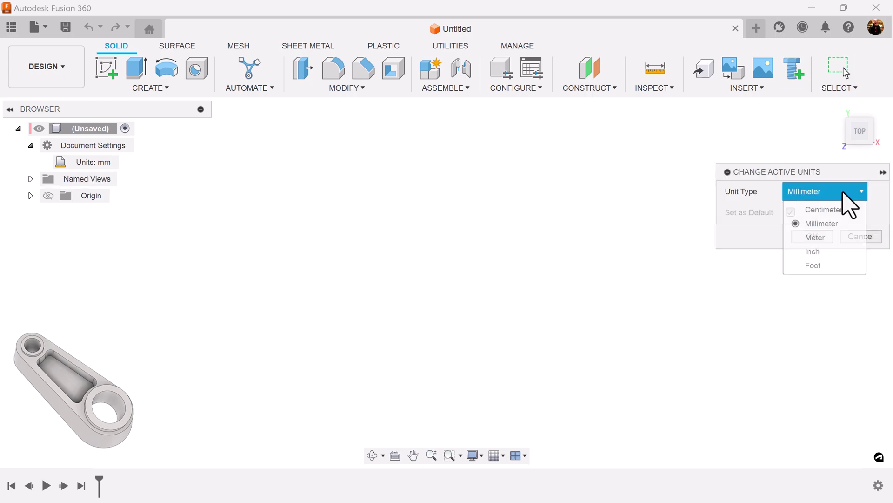
{"action": "left_click", "coordinate": [814, 249]}
{"action": "left_click", "coordinate": [812, 236]}
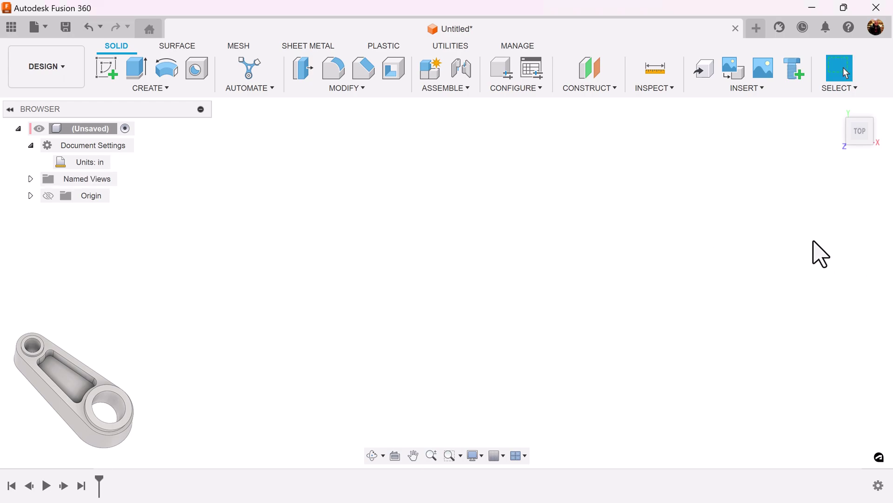
Add a new component under the root and start naming it Tapered Arm.
{"action": "right_click", "coordinate": [88, 130]}
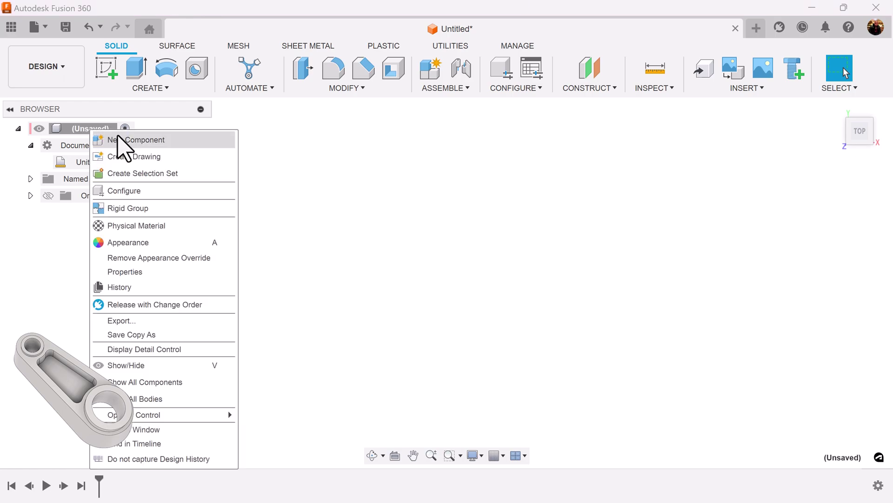
{"action": "left_click", "coordinate": [122, 138]}
{"action": "left_click_drag", "start_coordinate": [752, 256], "coordinate": [656, 251]}
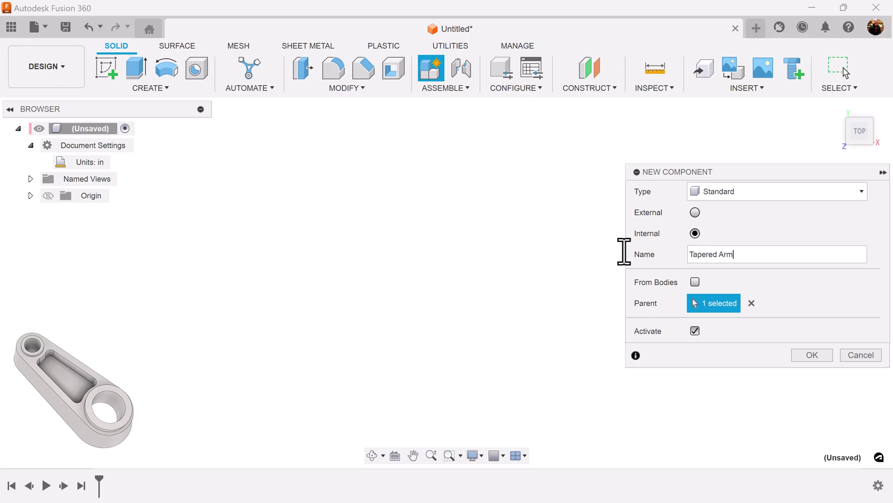
Create the Tapered Arm component and start a sketch on the XY plane.
{"action": "left_click", "coordinate": [812, 355]}
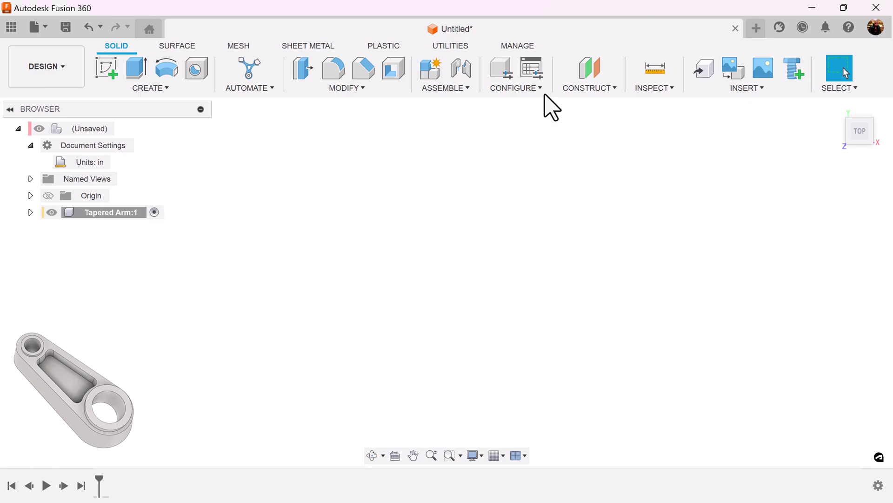
{"action": "left_click", "coordinate": [107, 70]}
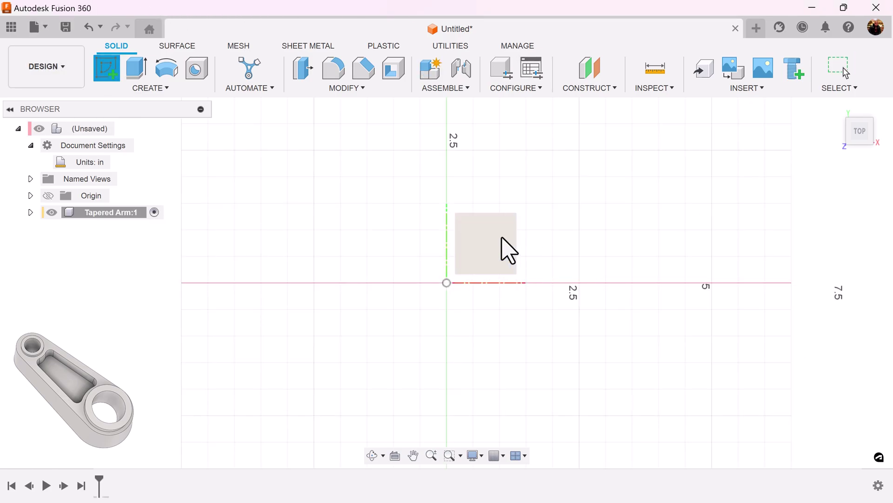
{"action": "left_click", "coordinate": [507, 249]}
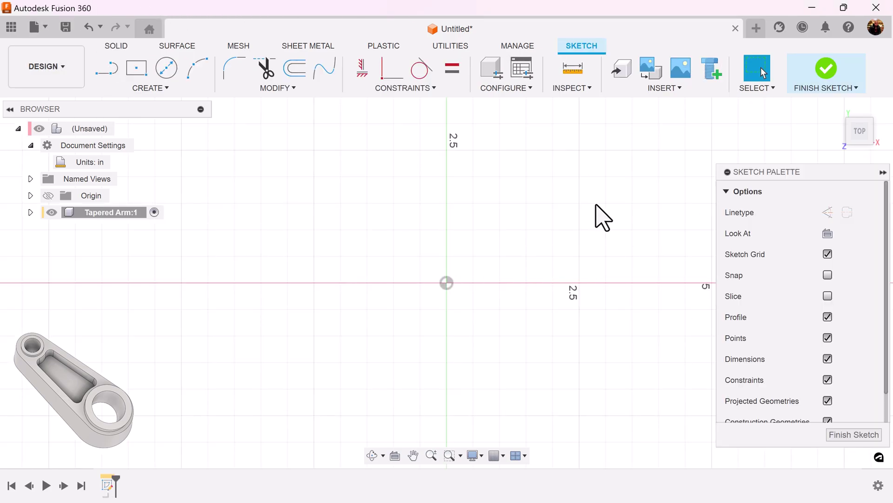
Draw a 3.75 in horizontal construction line across the origin.
{"action": "left_click", "coordinate": [110, 74]}
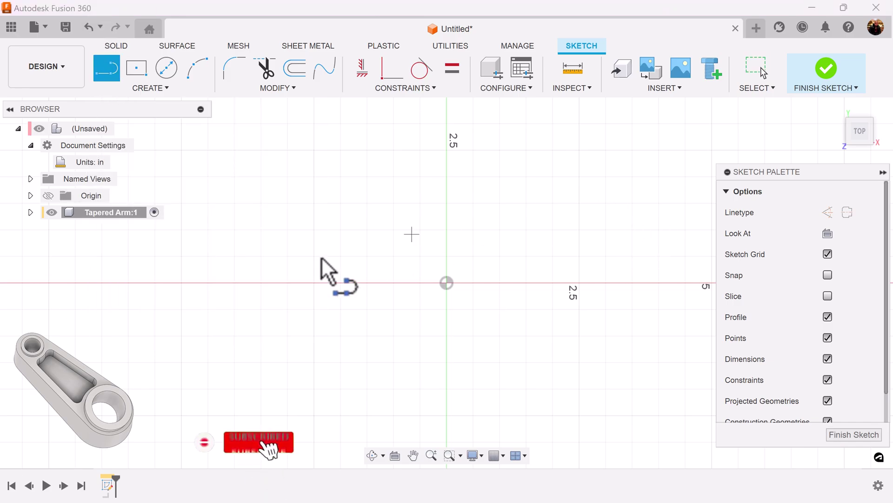
{"action": "left_click", "coordinate": [303, 256]}
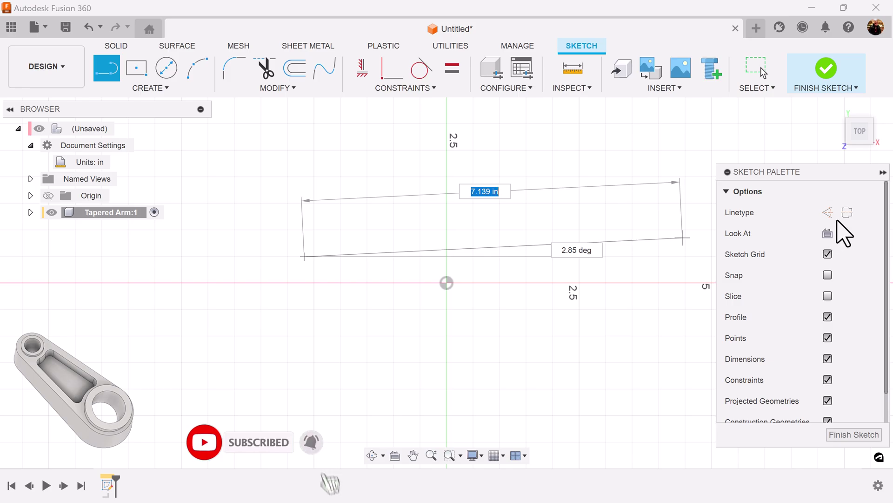
{"action": "left_click", "coordinate": [828, 213]}
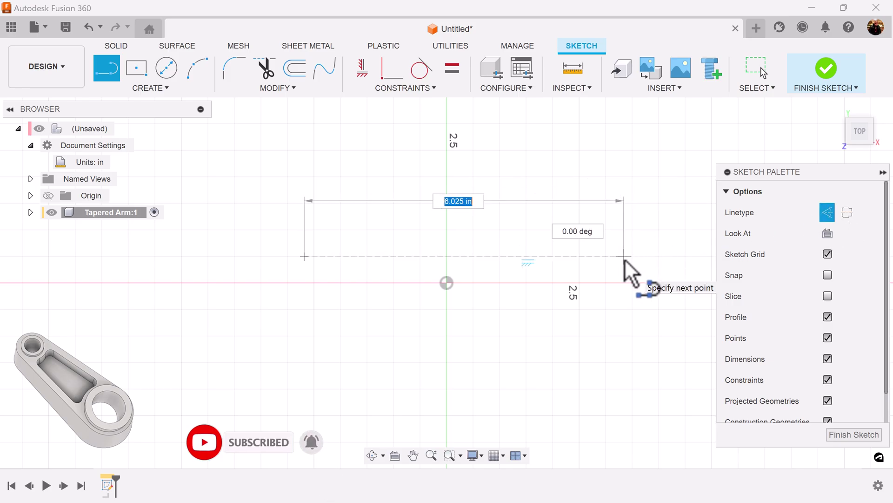
{"action": "type", "text": "3.75"}
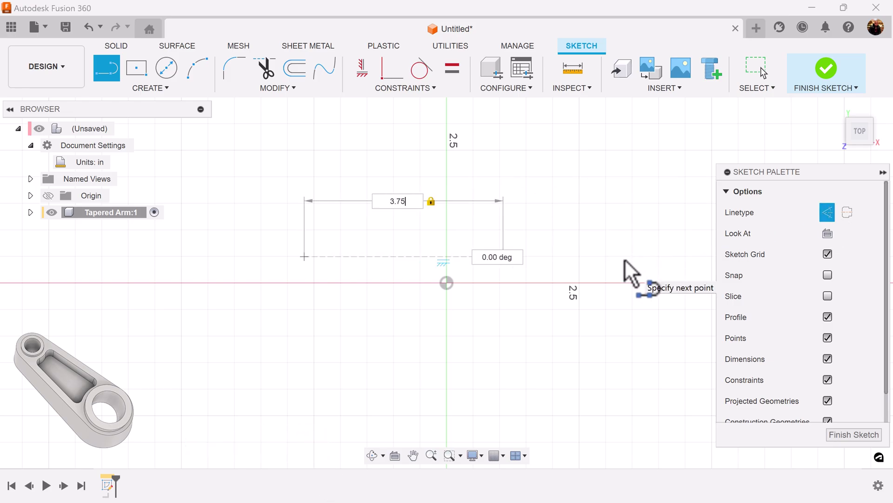
{"action": "key", "text": "Return"}
{"action": "key", "text": "Escape"}
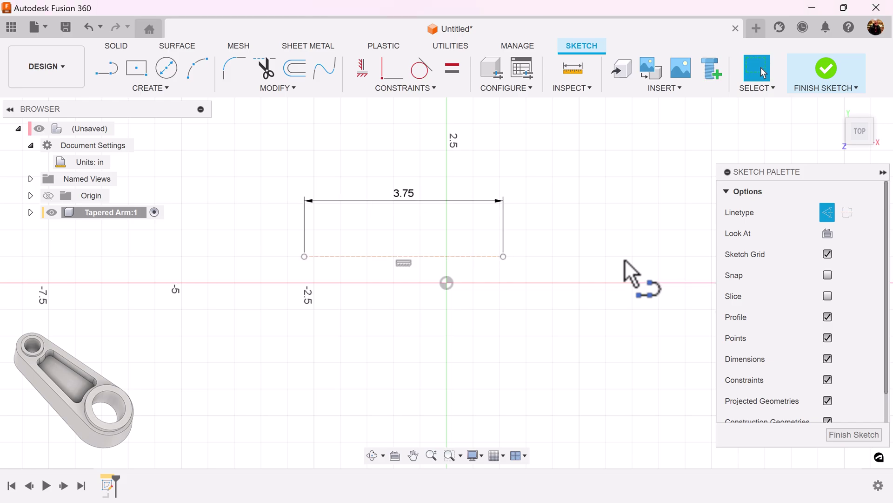
Constrain the construction line's midpoint to the origin.
{"action": "left_click", "coordinate": [413, 92]}
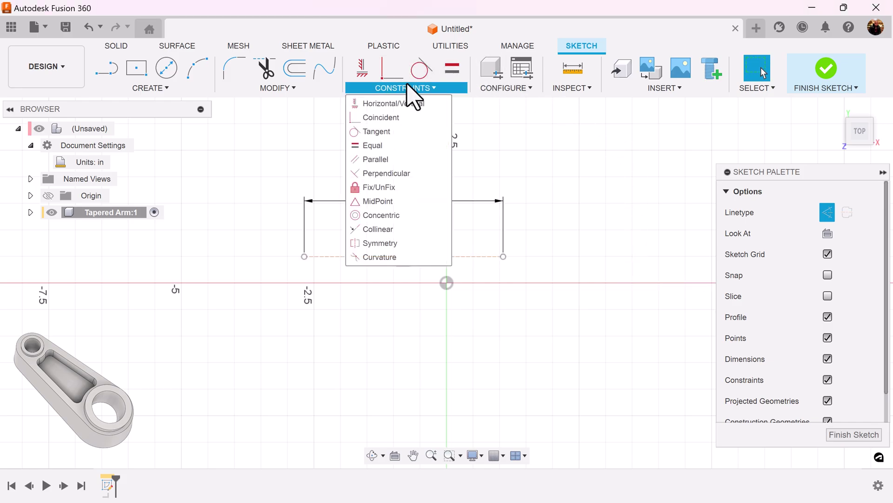
{"action": "left_click", "coordinate": [383, 205]}
{"action": "left_click", "coordinate": [420, 256]}
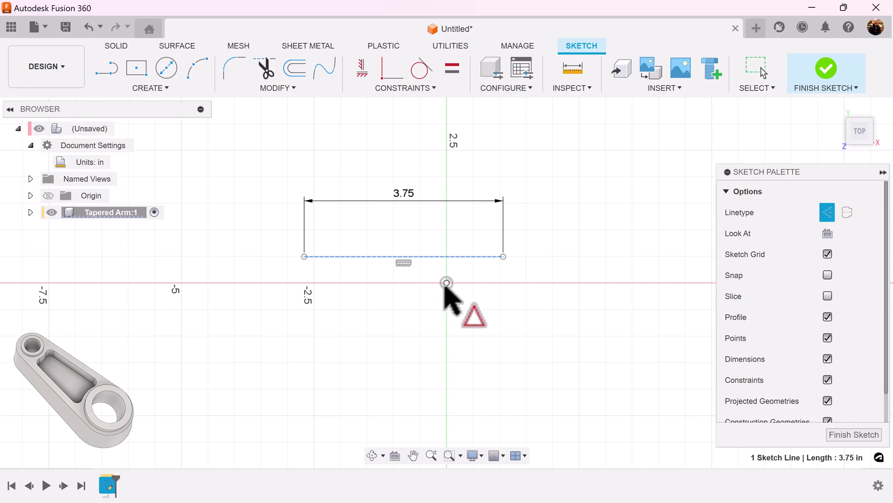
{"action": "left_click", "coordinate": [447, 282]}
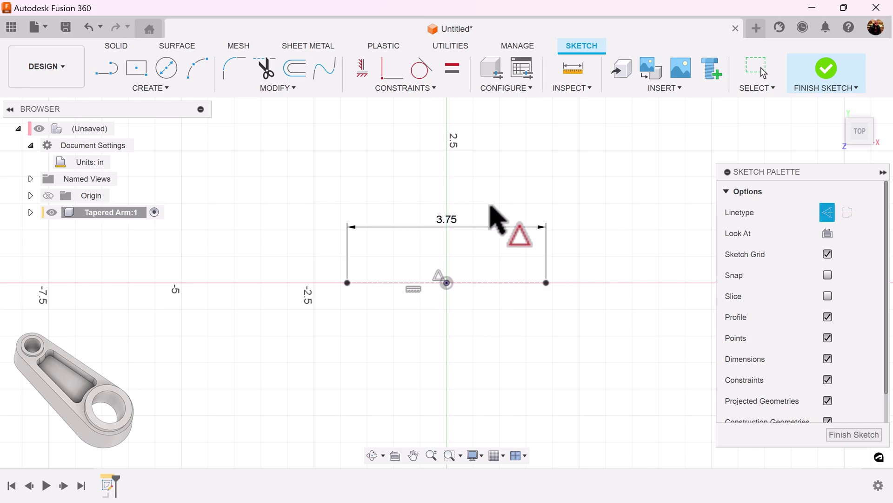
{"action": "key", "text": "Escape"}
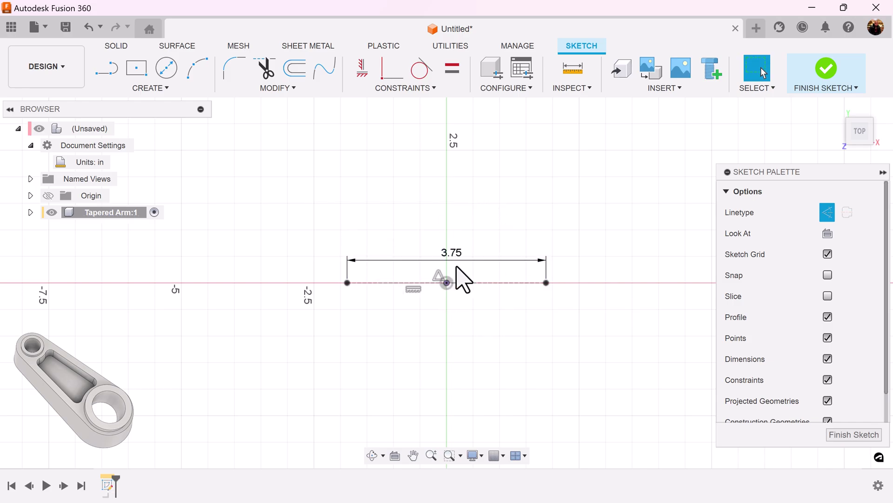
{"action": "scroll", "coordinate": [463, 277], "scroll_direction": "up", "scroll_amount": 2}
{"action": "mouse_move", "coordinate": [462, 278]}
{"action": "middle_mouse_down"}
{"action": "mouse_move", "coordinate": [483, 268]}
{"action": "mouse_move", "coordinate": [442, 256]}
{"action": "middle_mouse_up"}
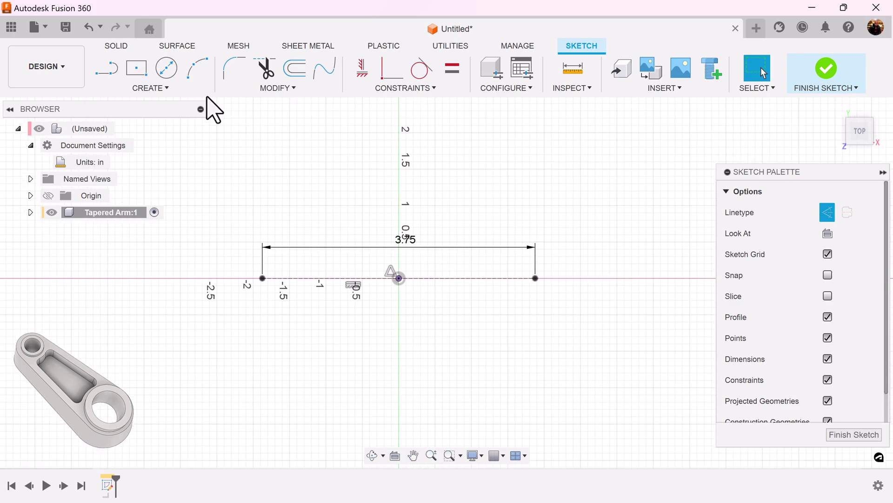
Draw solid circles centred on both ends of the construction line.
{"action": "left_click", "coordinate": [166, 70]}
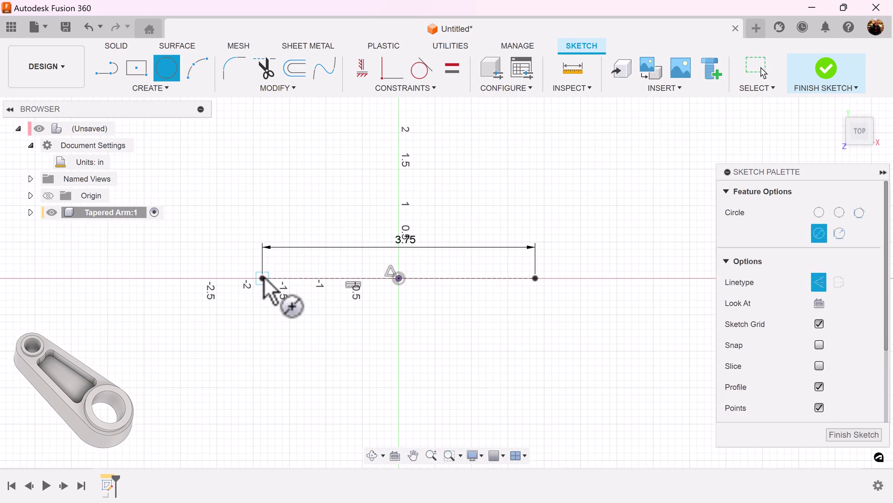
{"action": "left_click", "coordinate": [819, 282]}
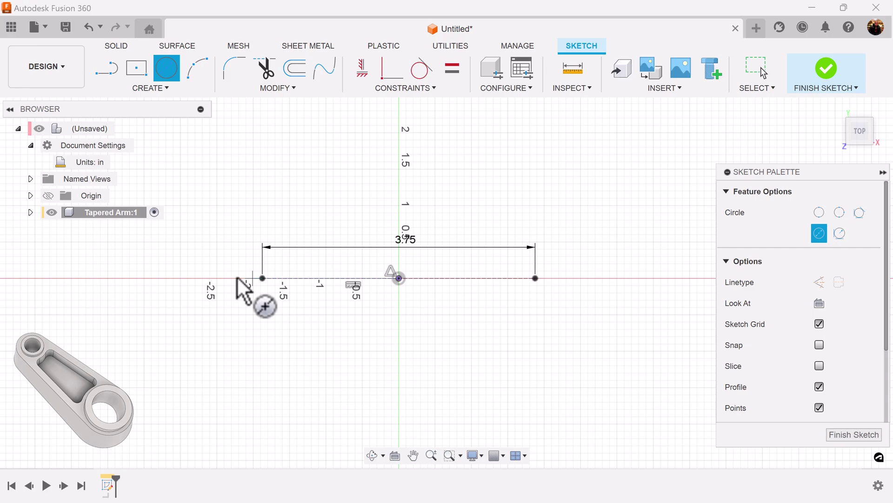
{"action": "left_click", "coordinate": [263, 278]}
{"action": "left_click", "coordinate": [306, 215]}
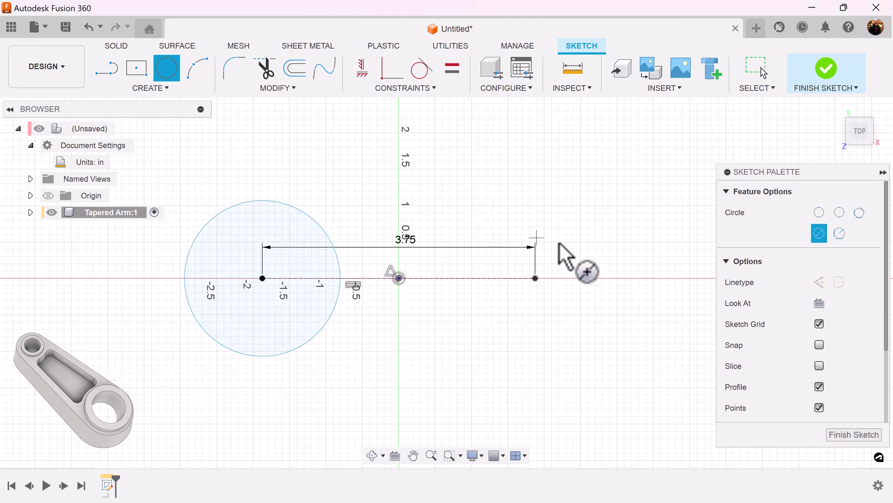
{"action": "left_click", "coordinate": [535, 277]}
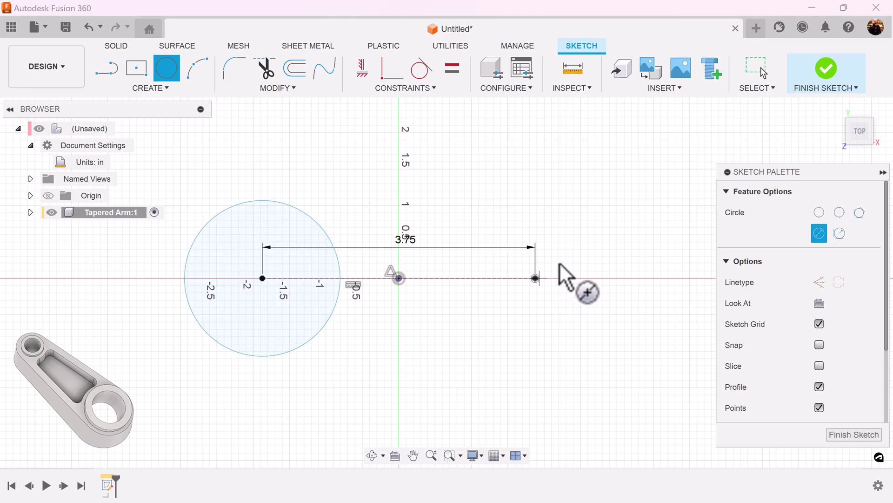
{"action": "left_click", "coordinate": [601, 217]}
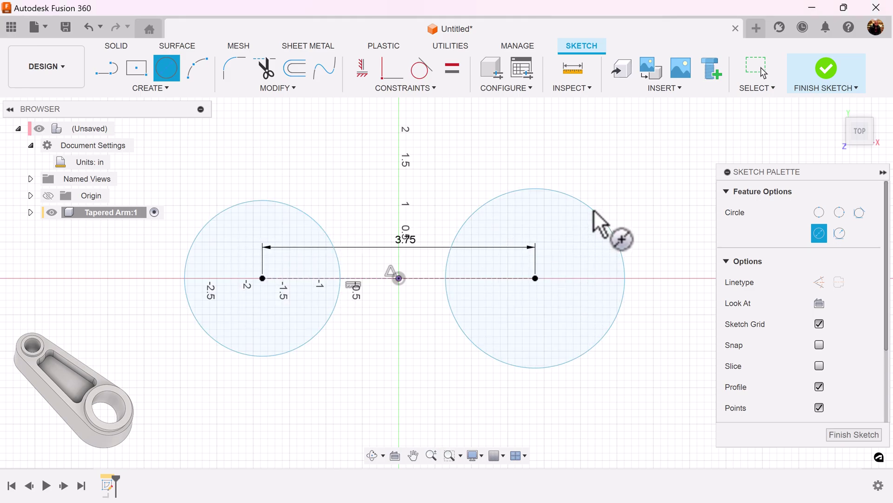
{"action": "left_click", "coordinate": [148, 88]}
{"action": "key", "text": "Escape"}
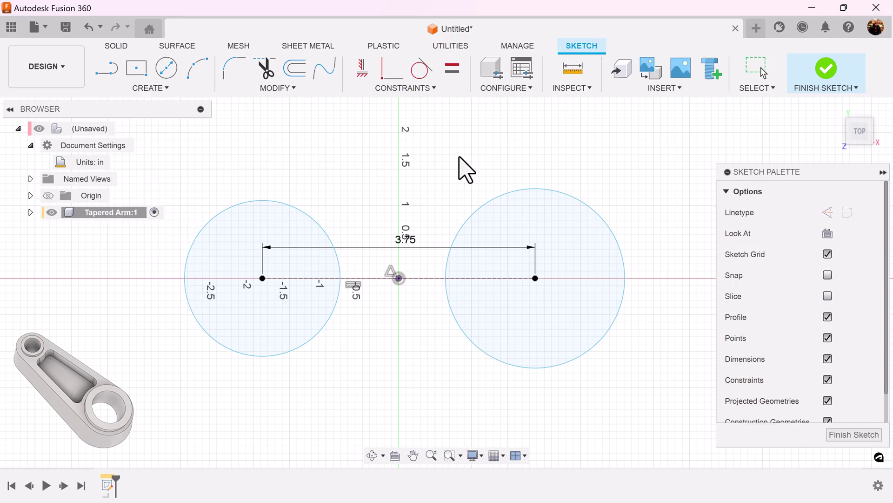
Dimension the left circle to R0.75 and the right circle to R1.25.
{"action": "key", "text": "d"}
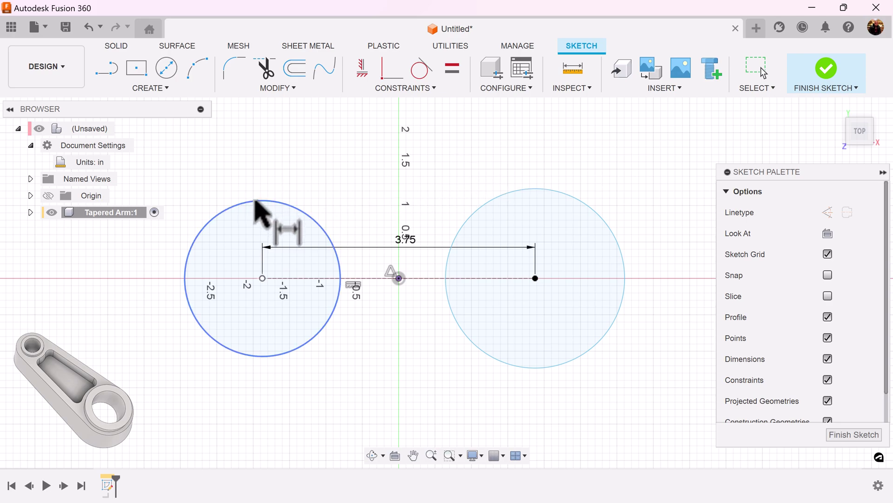
{"action": "left_click", "coordinate": [257, 203]}
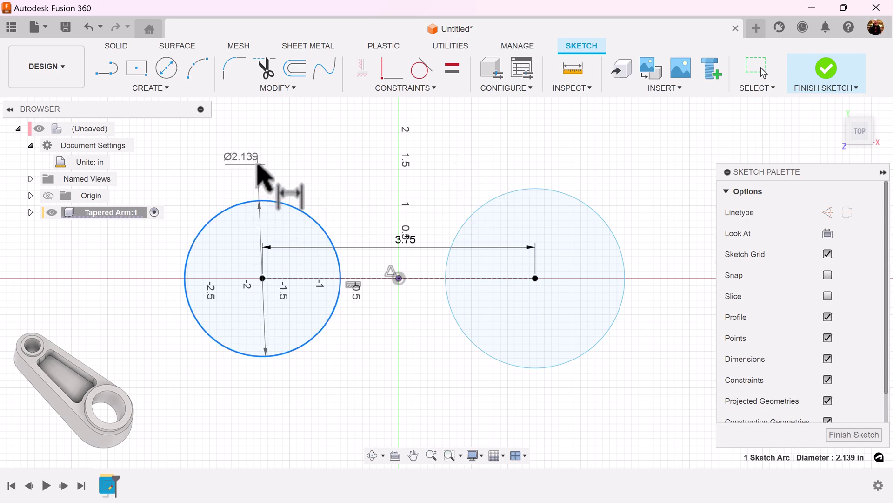
{"action": "right_click", "coordinate": [258, 167]}
{"action": "left_click", "coordinate": [239, 257]}
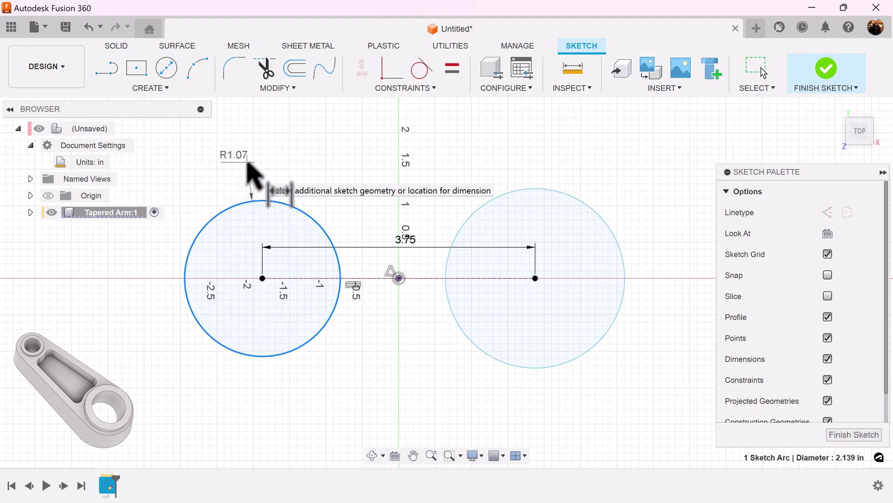
{"action": "left_click", "coordinate": [247, 163]}
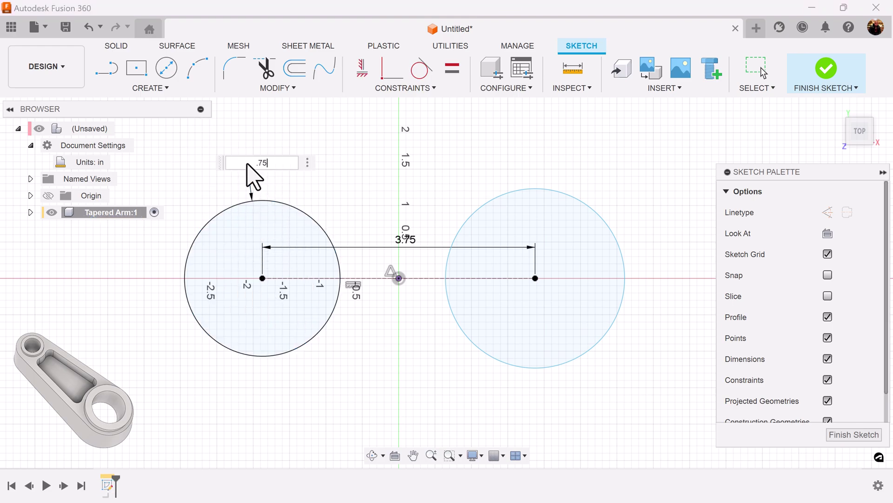
{"action": "key", "text": "Return"}
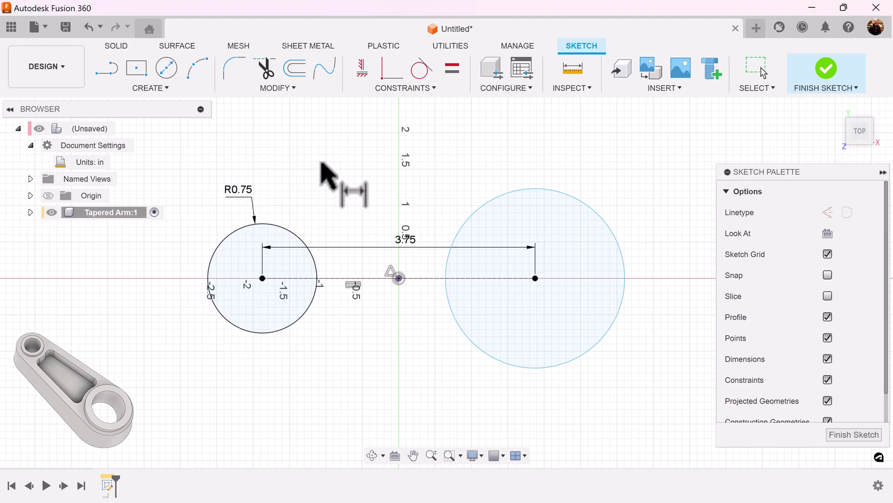
{"action": "left_click", "coordinate": [534, 192]}
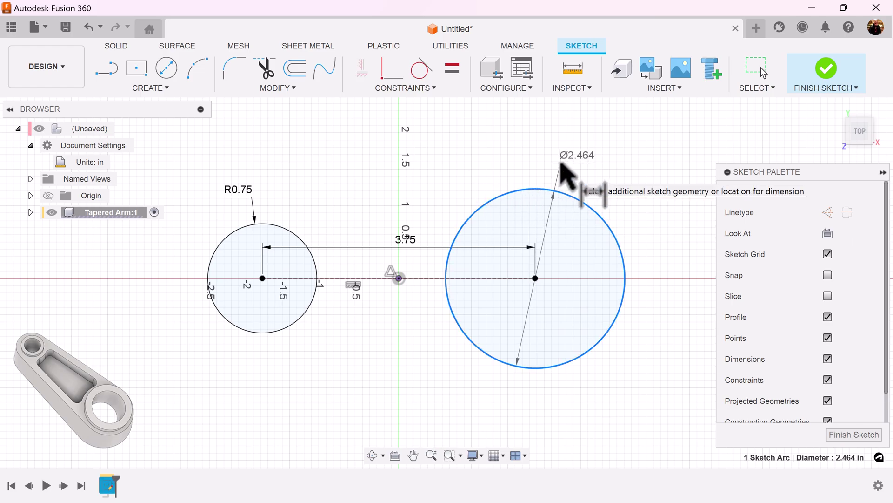
{"action": "right_click", "coordinate": [562, 168]}
{"action": "left_click", "coordinate": [540, 257]}
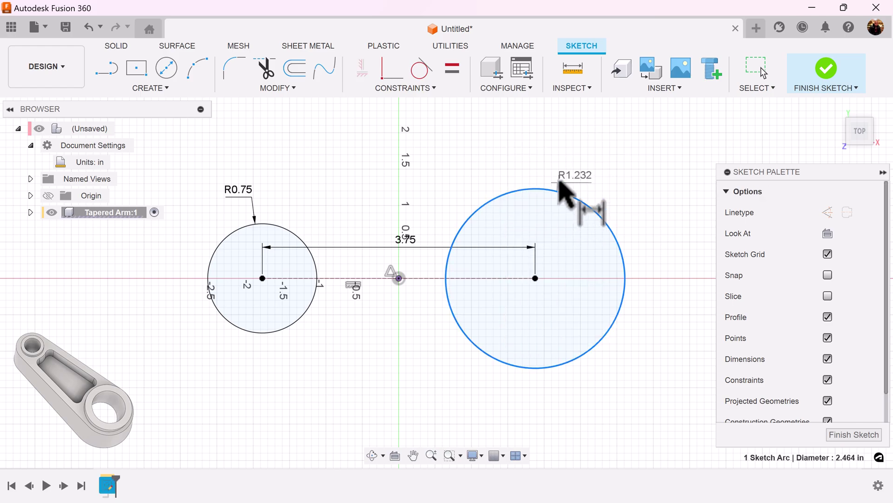
{"action": "left_click", "coordinate": [567, 168]}
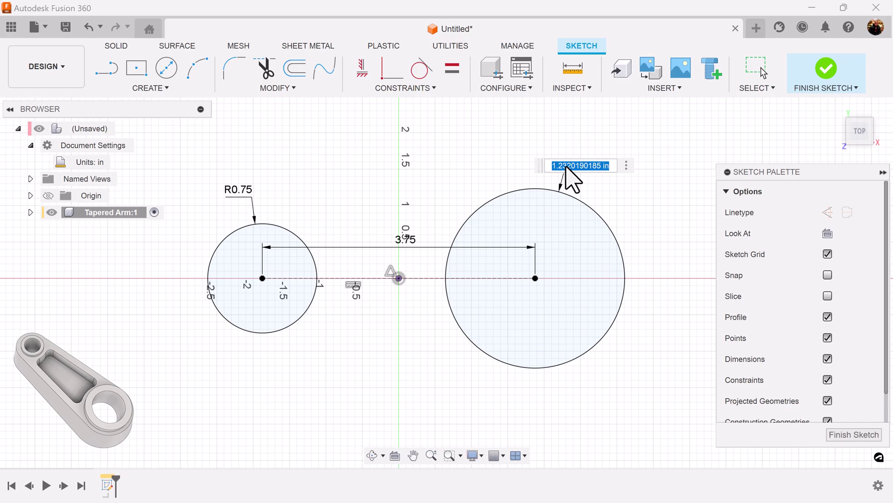
{"action": "key", "text": "Return"}
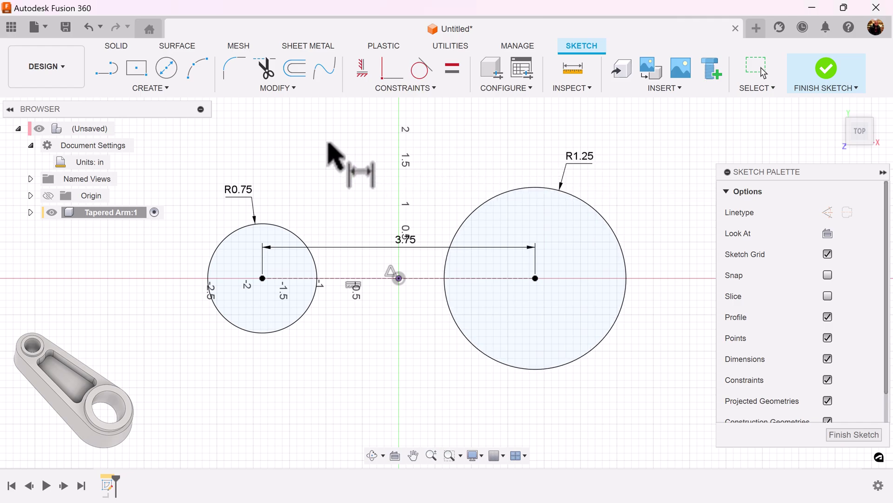
Draw tangent lines joining the tops and the bottoms of the R0.75 and R1.25 circles.
{"action": "left_click", "coordinate": [107, 69]}
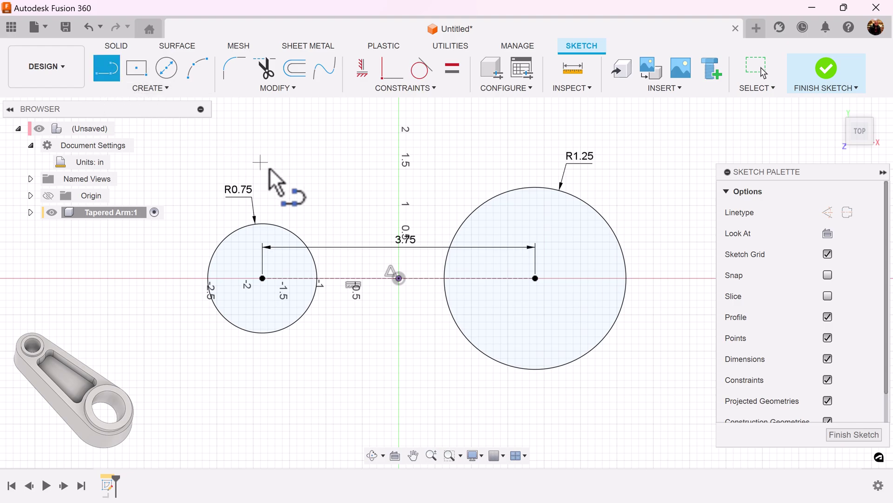
{"action": "left_click", "coordinate": [263, 224]}
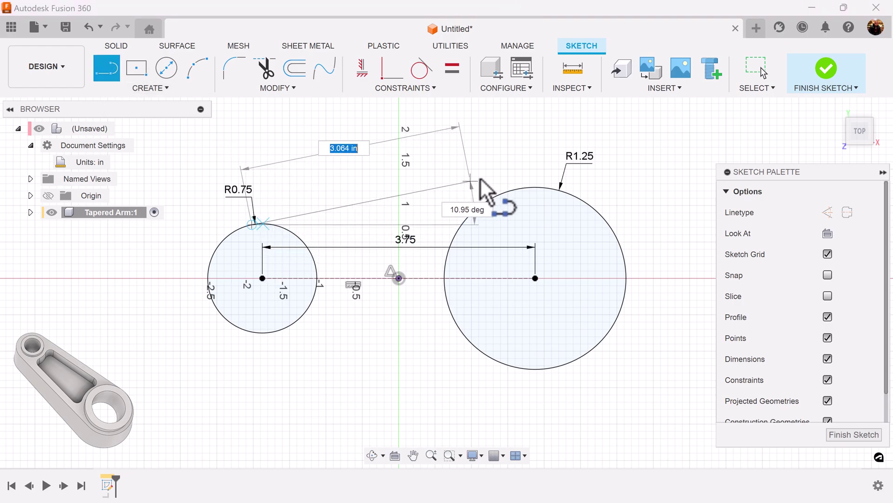
{"action": "double_click", "coordinate": [523, 188]}
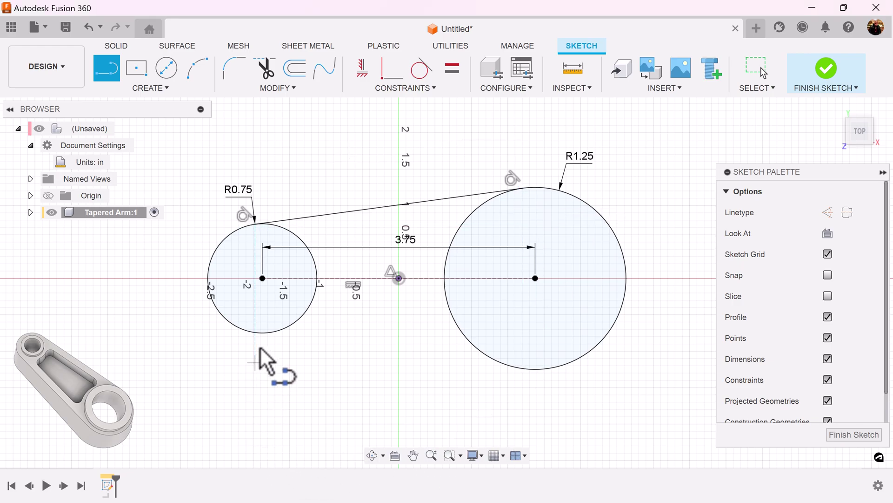
{"action": "left_click", "coordinate": [260, 332]}
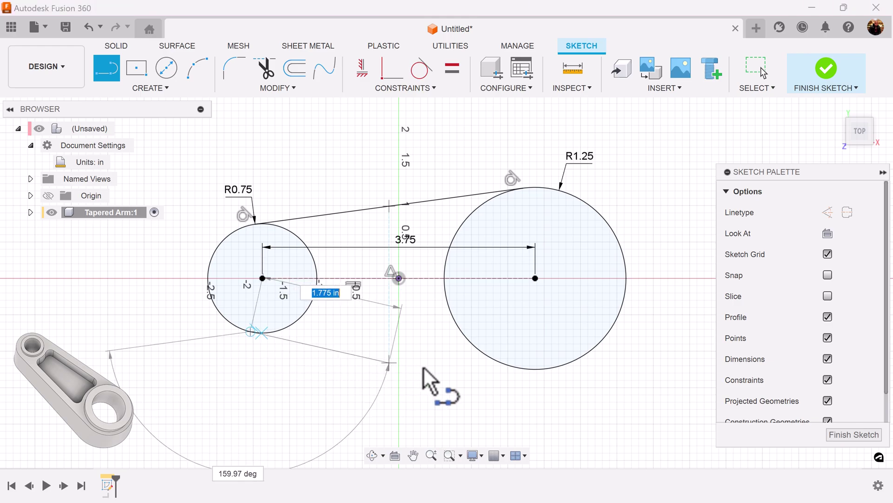
{"action": "double_click", "coordinate": [521, 371]}
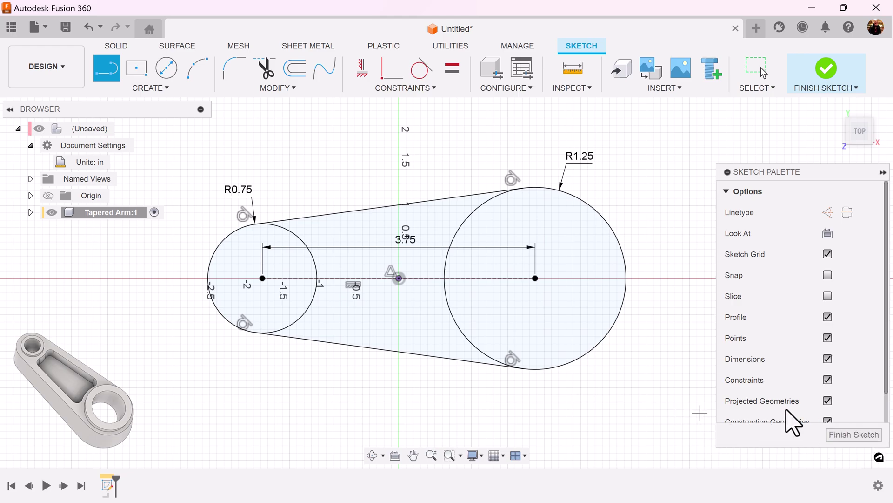
Finish the outline sketch, add a plane offset 1 in above it, and begin a new sketch.
{"action": "left_click", "coordinate": [867, 435]}
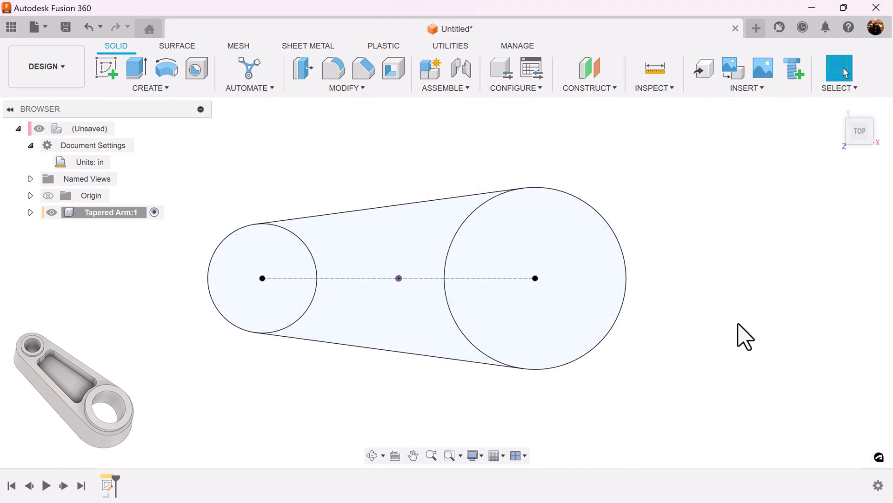
{"action": "left_click", "coordinate": [589, 68]}
{"action": "middle_click_drag", "start_coordinate": [586, 116], "coordinate": [460, 297], "text": "shift"}
{"action": "left_click", "coordinate": [461, 298]}
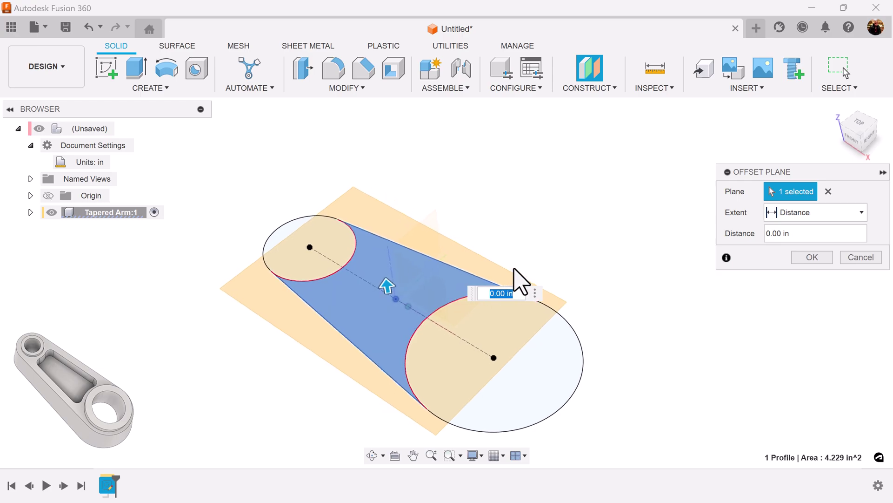
{"action": "type", "text": "1"}
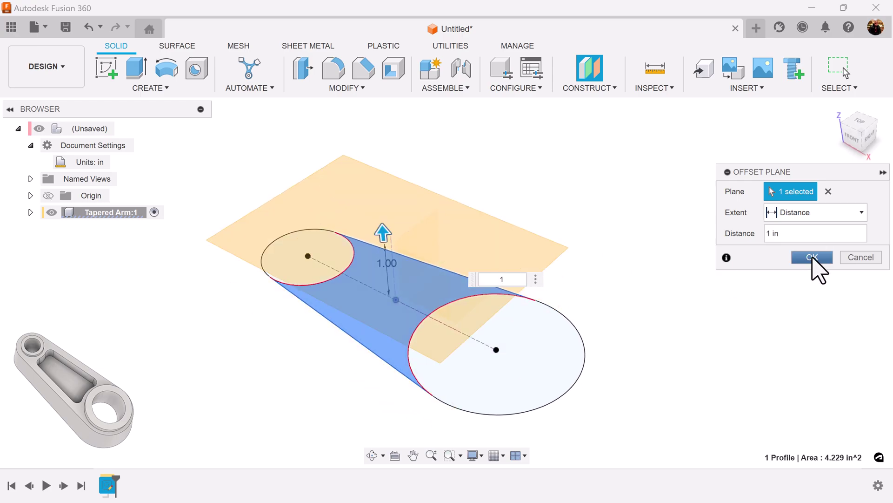
{"action": "left_click", "coordinate": [813, 257]}
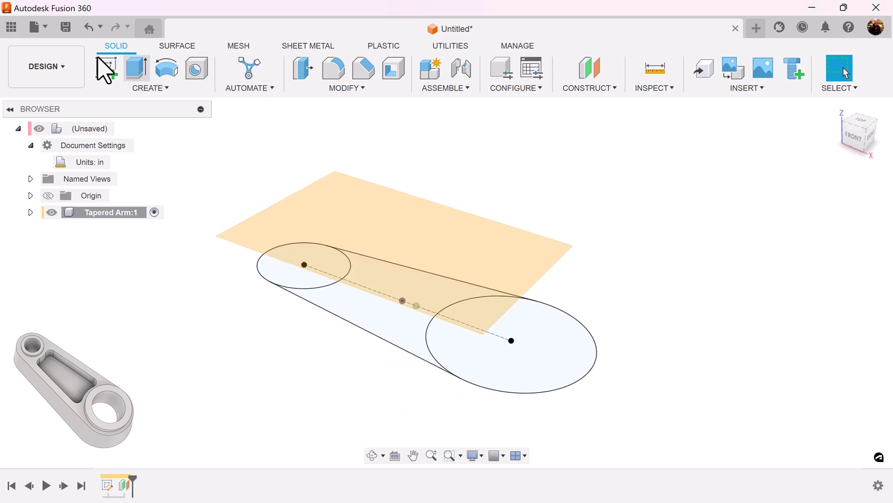
{"action": "left_click", "coordinate": [108, 69]}
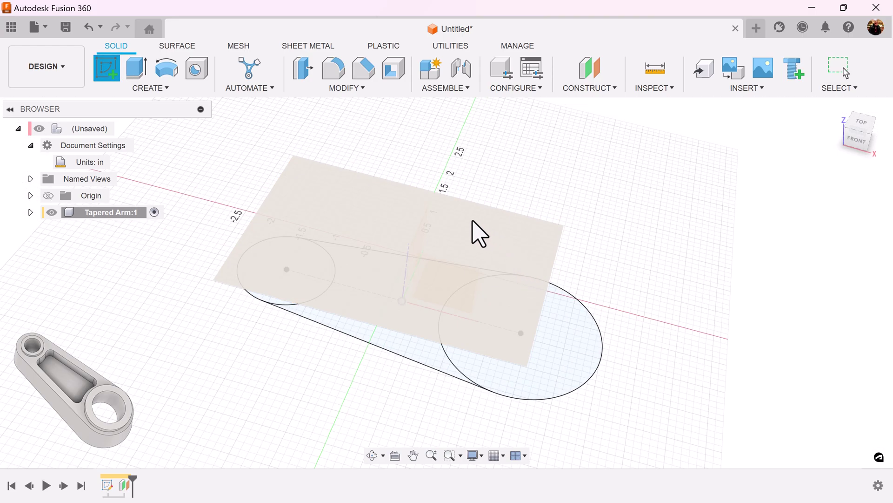
Place the new sketch on the offset plane and centre the outline in view.
{"action": "left_click", "coordinate": [480, 233]}
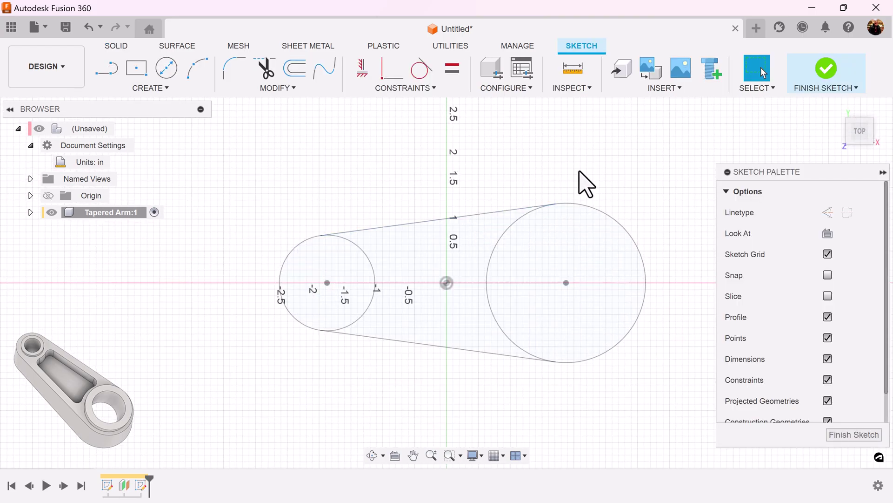
{"action": "middle_click_drag", "start_coordinate": [586, 184], "coordinate": [518, 179]}
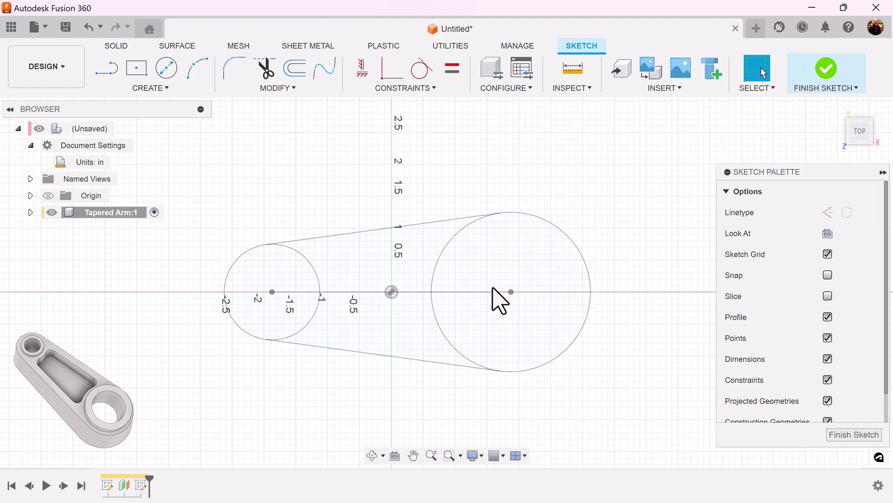
{"action": "middle_click_drag", "start_coordinate": [581, 384], "coordinate": [579, 358]}
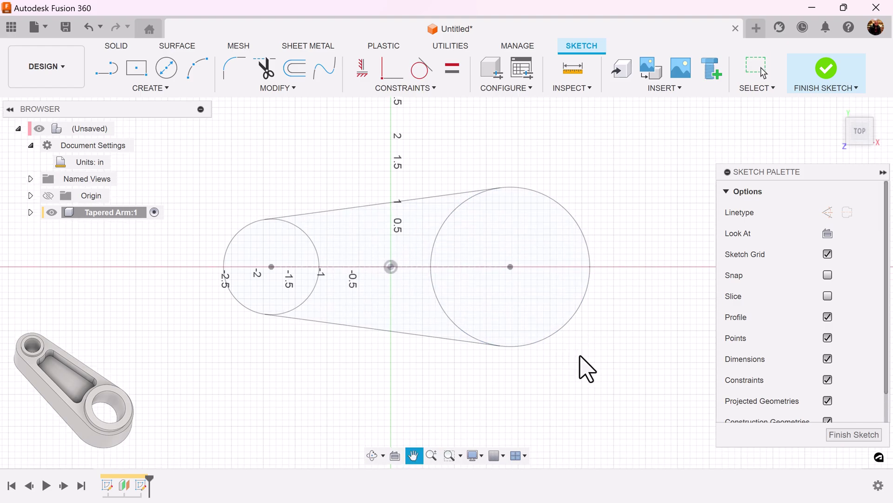
{"action": "left_click", "coordinate": [269, 266]}
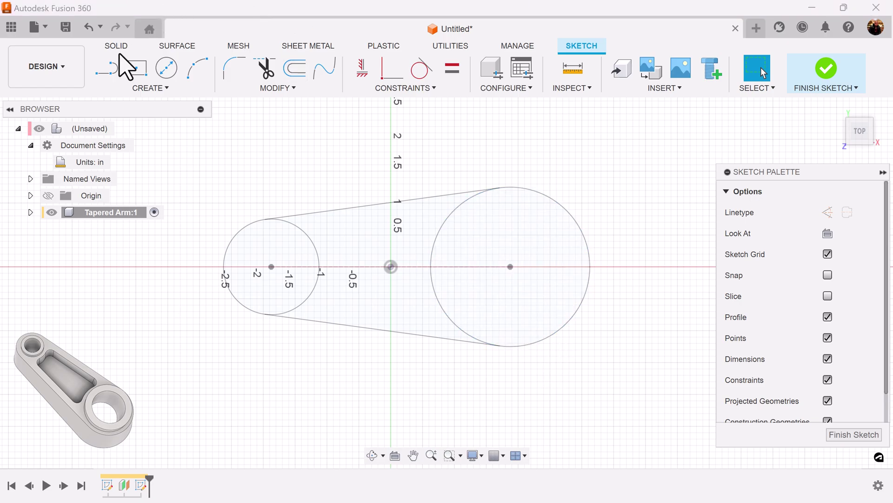
Draw a 1 in circle at the small end centre and a larger circle at the wide end centre.
{"action": "left_click", "coordinate": [166, 68]}
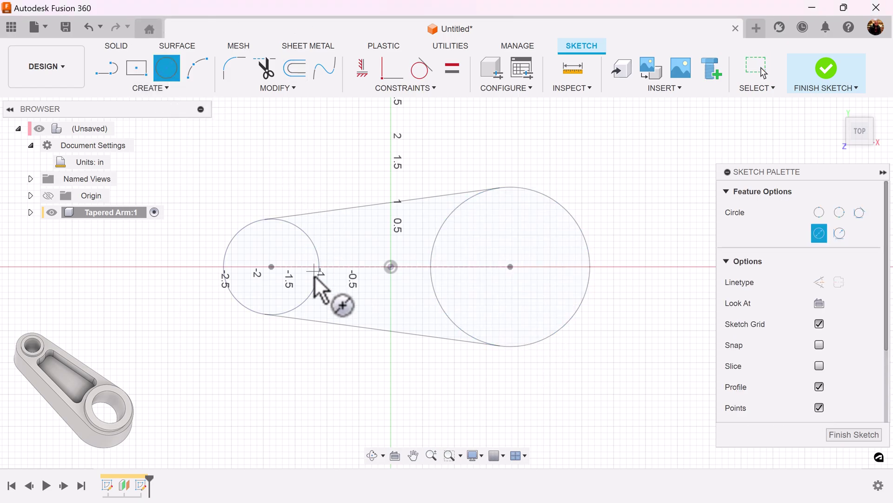
{"action": "left_click", "coordinate": [271, 266]}
{"action": "type", "text": "1"}
{"action": "key", "text": "Return"}
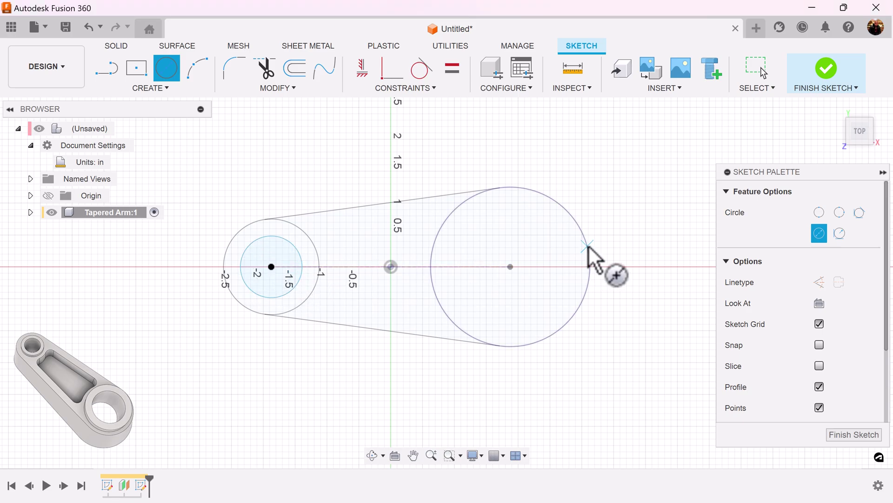
{"action": "left_click", "coordinate": [511, 267]}
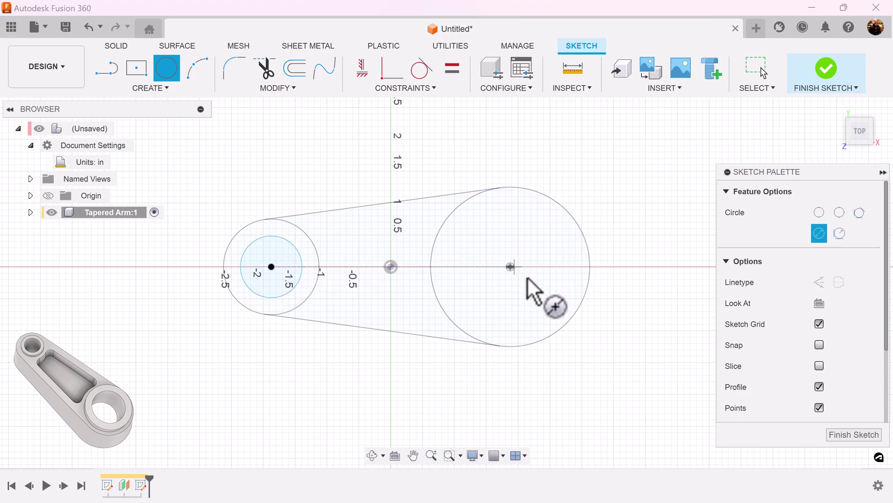
{"action": "left_click", "coordinate": [557, 299]}
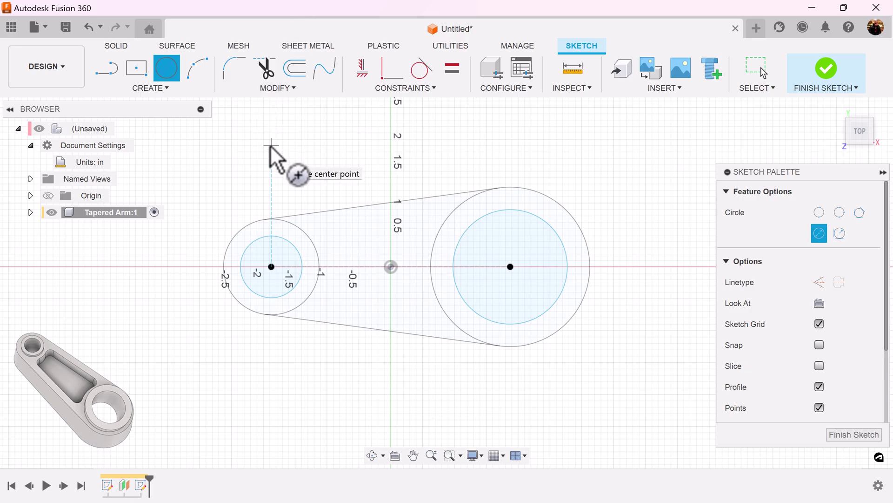
{"action": "key", "text": "Escape"}
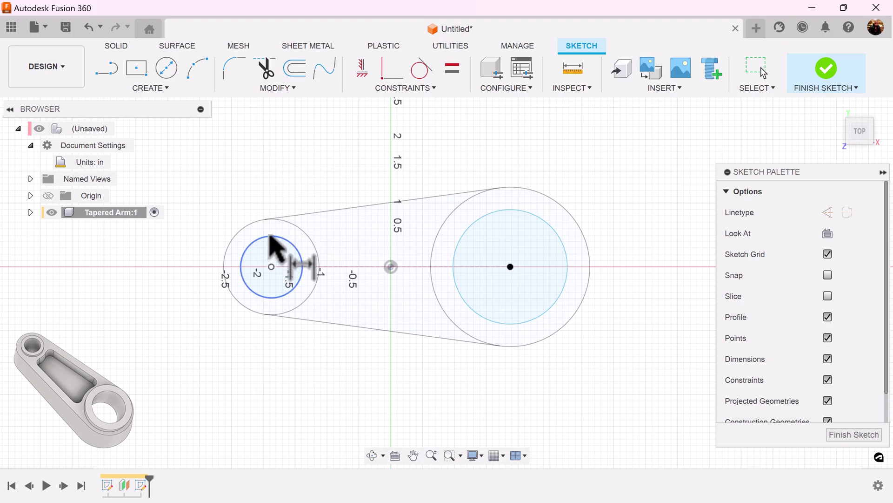
Dimension the inner circles to R0.625 at the small end and R1.00 at the large end.
{"action": "left_click", "coordinate": [275, 242]}
{"action": "right_click", "coordinate": [238, 181]}
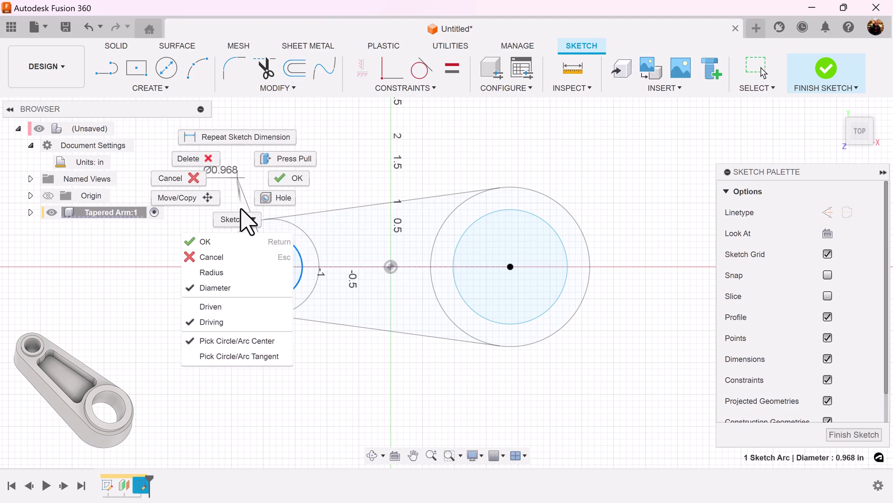
{"action": "left_click", "coordinate": [233, 273]}
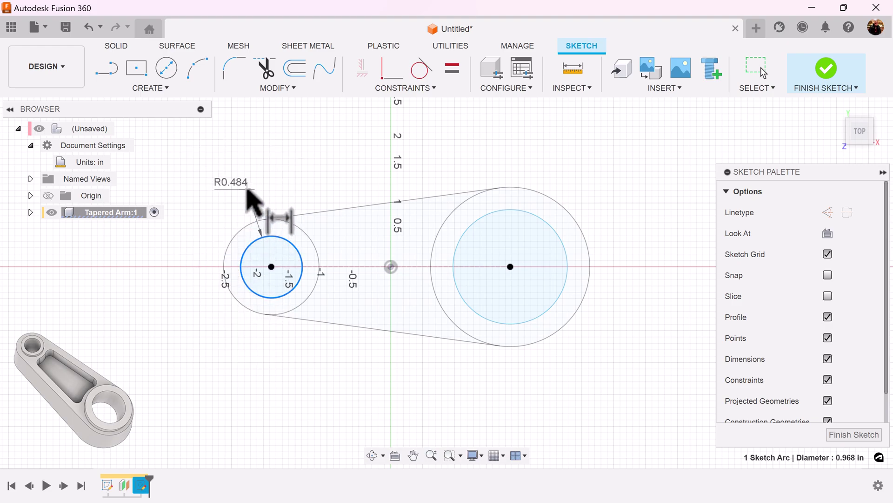
{"action": "left_click", "coordinate": [247, 190]}
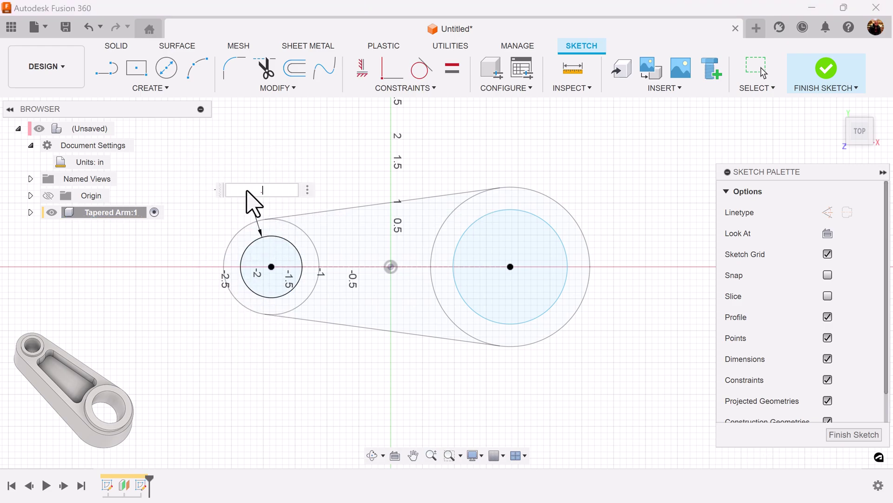
{"action": "key", "text": "Return"}
{"action": "scroll", "coordinate": [247, 191], "scroll_direction": "up", "scroll_amount": 3}
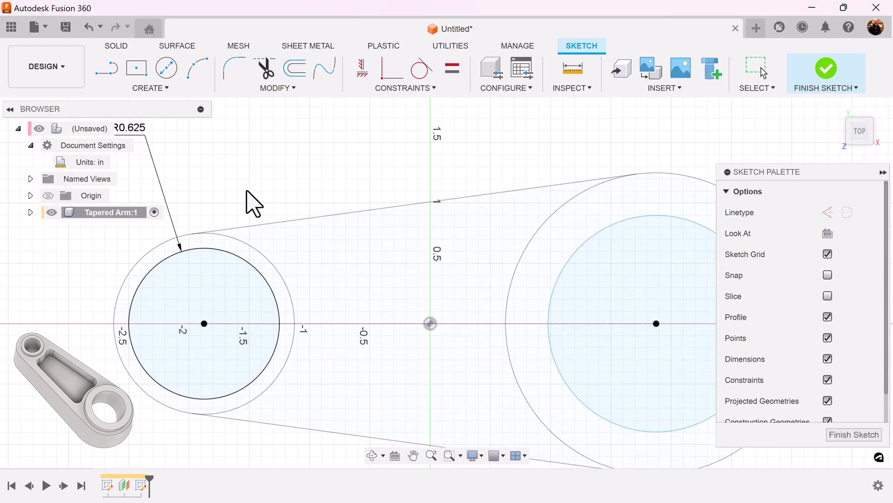
{"action": "left_click", "coordinate": [604, 232]}
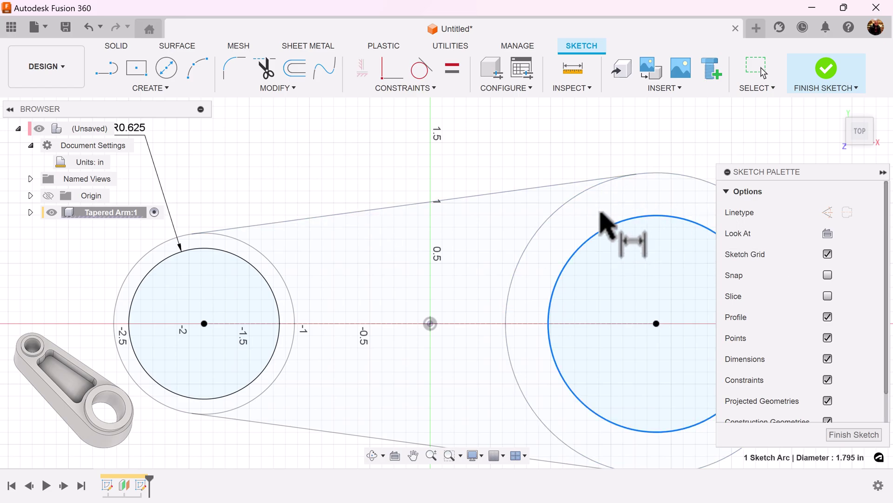
{"action": "right_click", "coordinate": [514, 148]}
{"action": "left_click", "coordinate": [512, 241]}
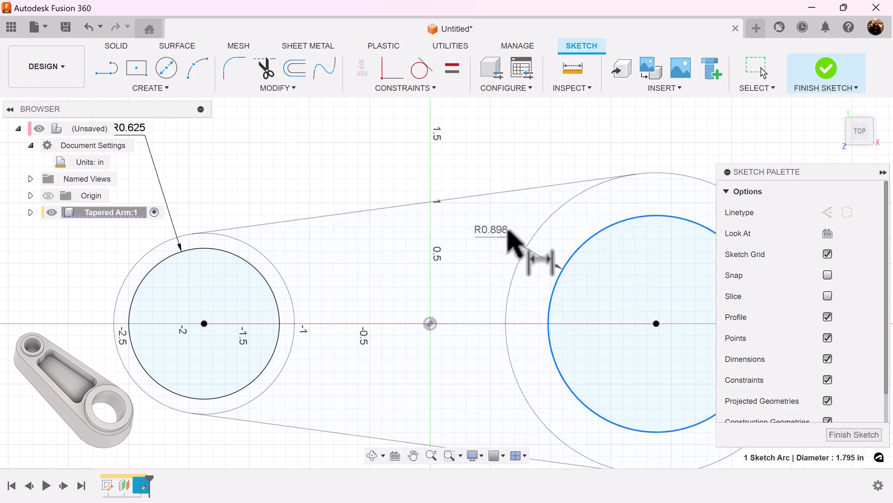
{"action": "left_click", "coordinate": [532, 160]}
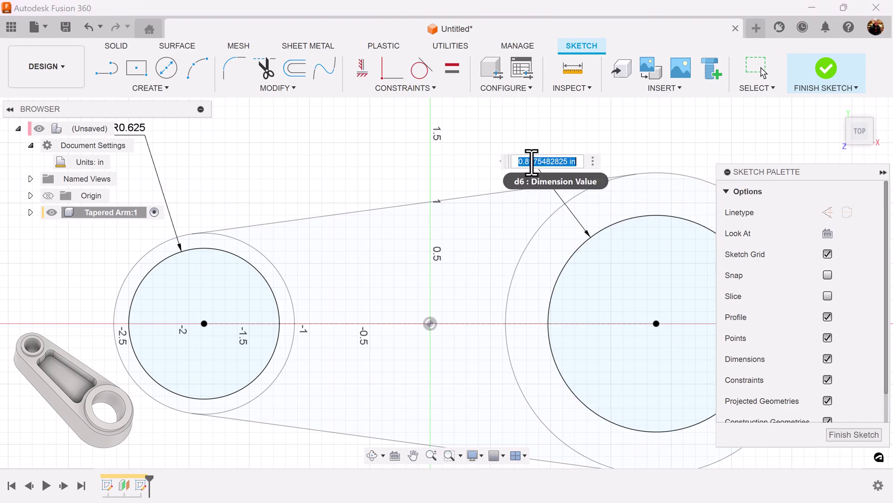
{"action": "key", "text": "Return"}
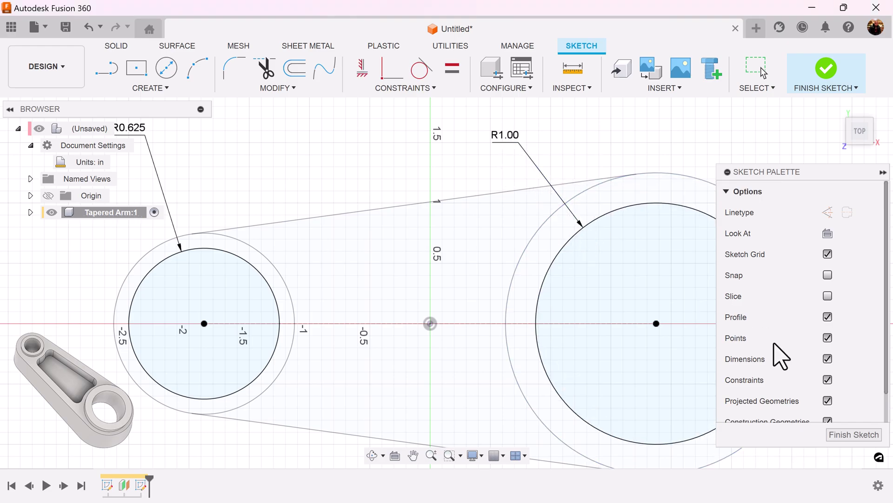
{"action": "left_click", "coordinate": [106, 69]}
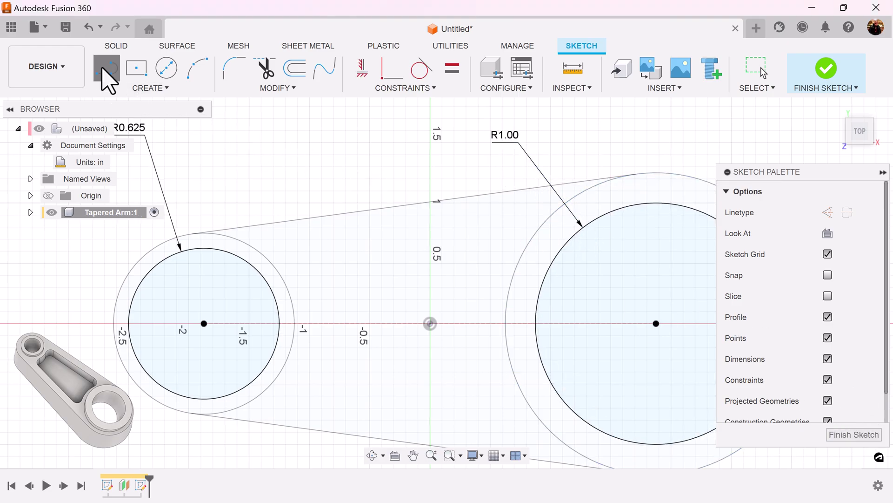
Connect the R0.625 and R1.00 inner circles with top and bottom tangent lines, then finish the sketch.
{"action": "left_click", "coordinate": [196, 249]}
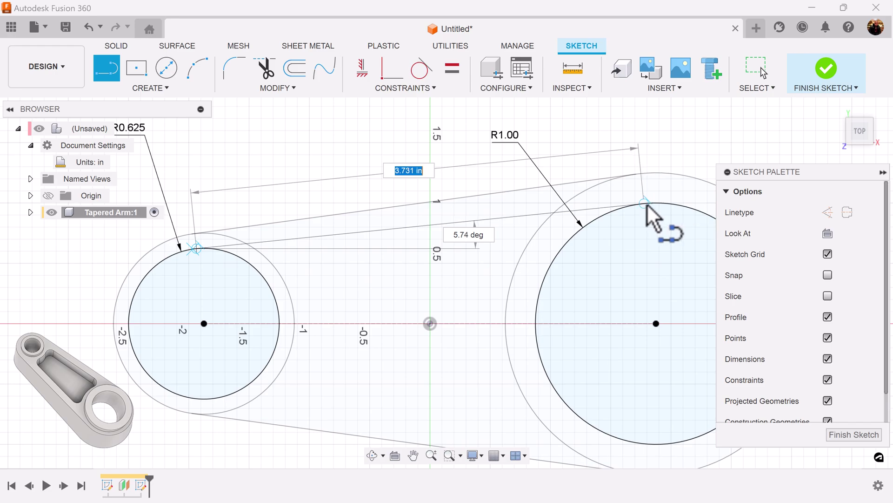
{"action": "left_click", "coordinate": [644, 204]}
{"action": "middle_click_drag", "start_coordinate": [658, 375], "coordinate": [616, 285]}
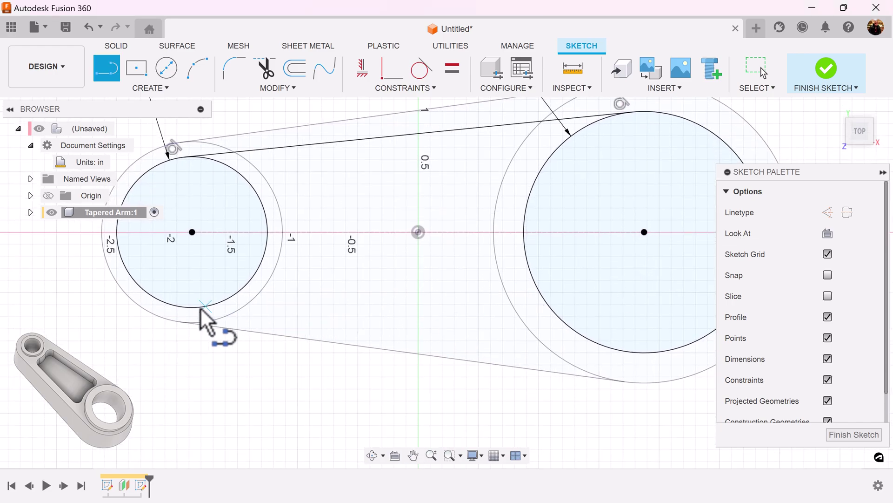
{"action": "left_click", "coordinate": [185, 306]}
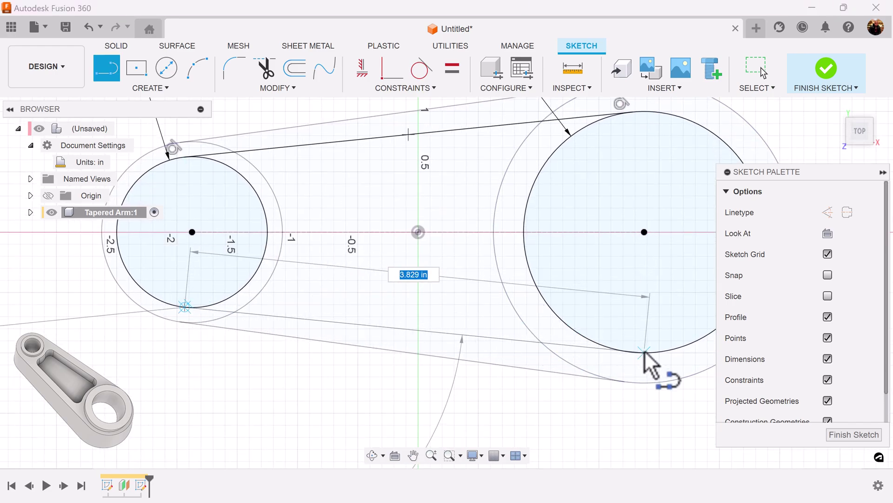
{"action": "left_click", "coordinate": [632, 354]}
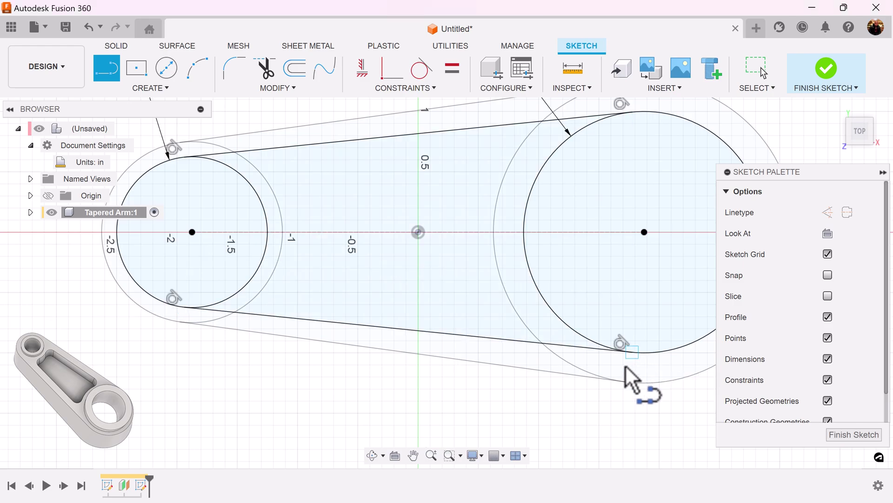
{"action": "left_click", "coordinate": [848, 435]}
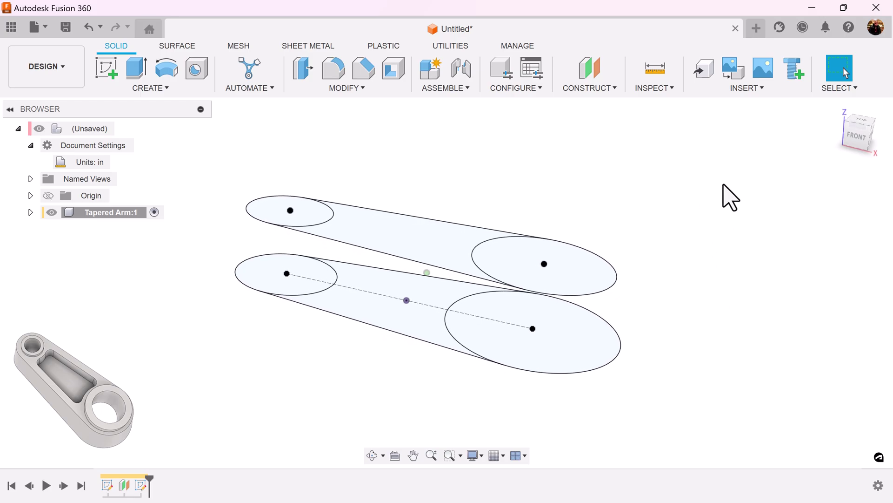
Loft from the upper inner outline to the lower tapered outline into a solid arm body.
{"action": "left_click", "coordinate": [148, 89]}
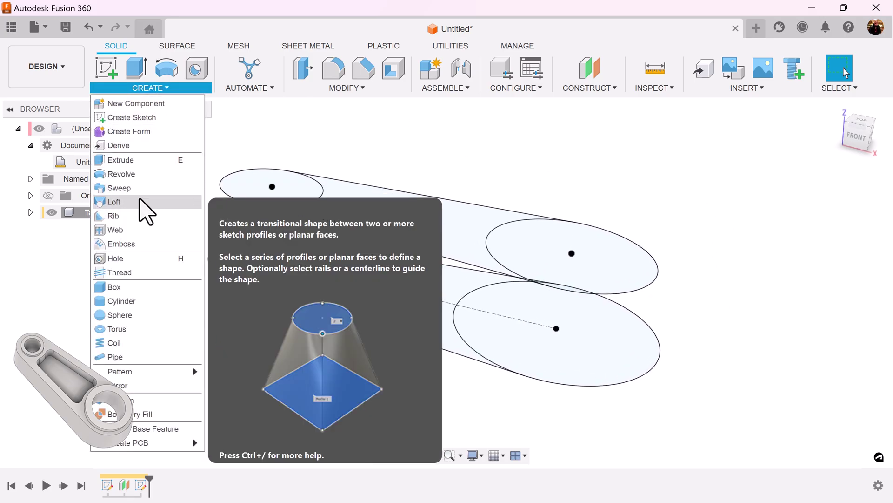
{"action": "left_click", "coordinate": [140, 201]}
{"action": "left_click", "coordinate": [290, 195]}
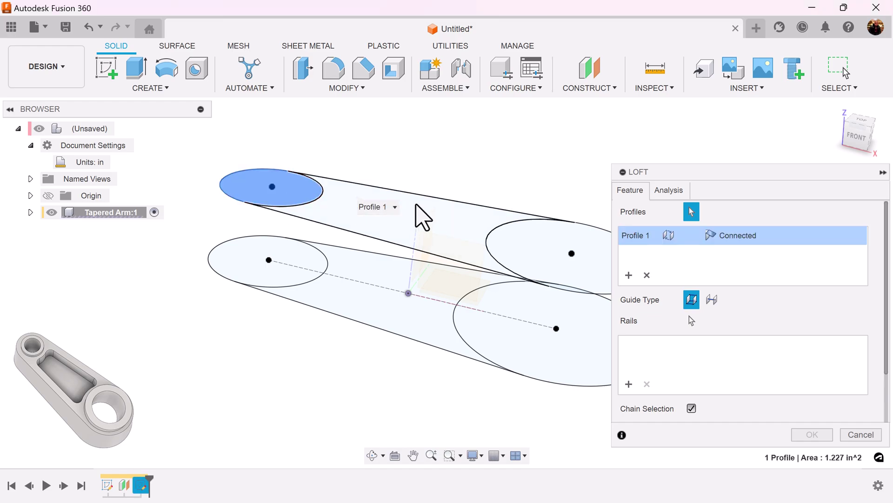
{"action": "left_click", "coordinate": [568, 252]}
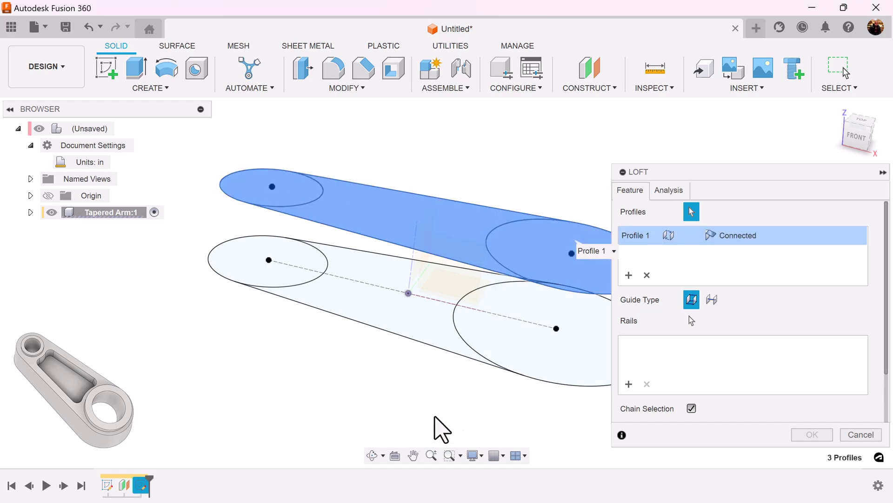
{"action": "left_click", "coordinate": [274, 284]}
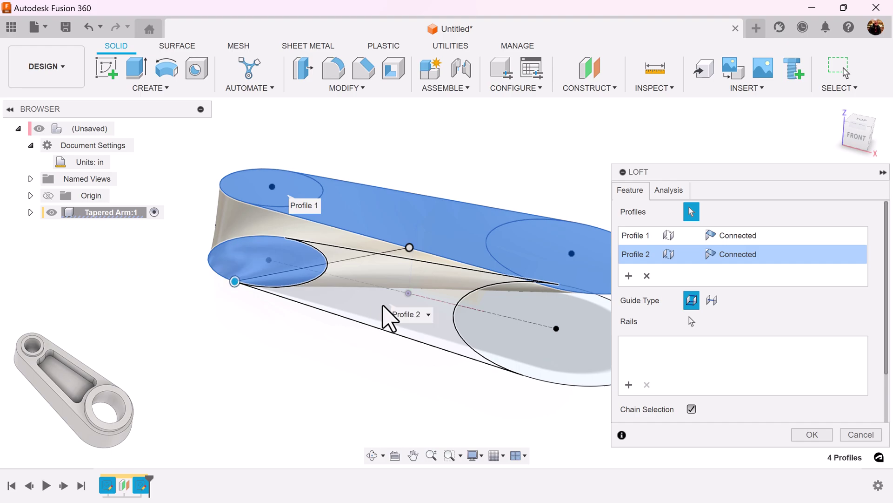
{"action": "left_click", "coordinate": [576, 371]}
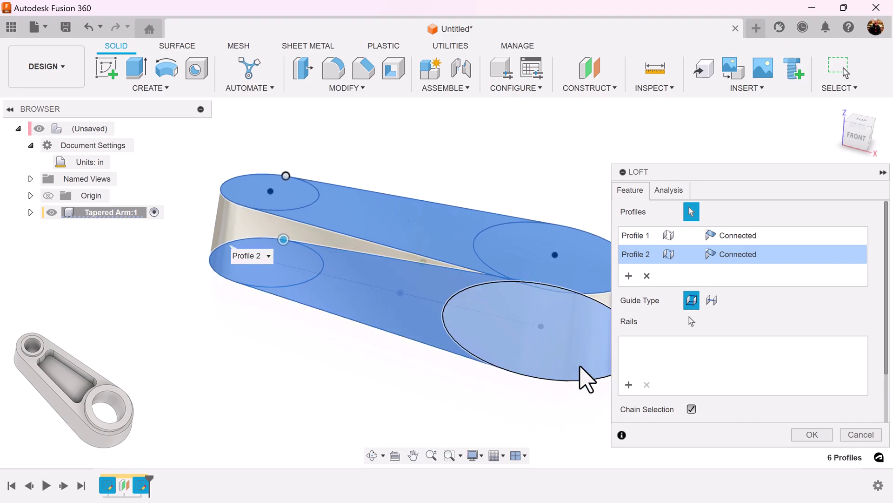
{"action": "left_click", "coordinate": [812, 435]}
{"action": "middle_click_drag", "start_coordinate": [735, 321], "coordinate": [572, 250], "text": "shift"}
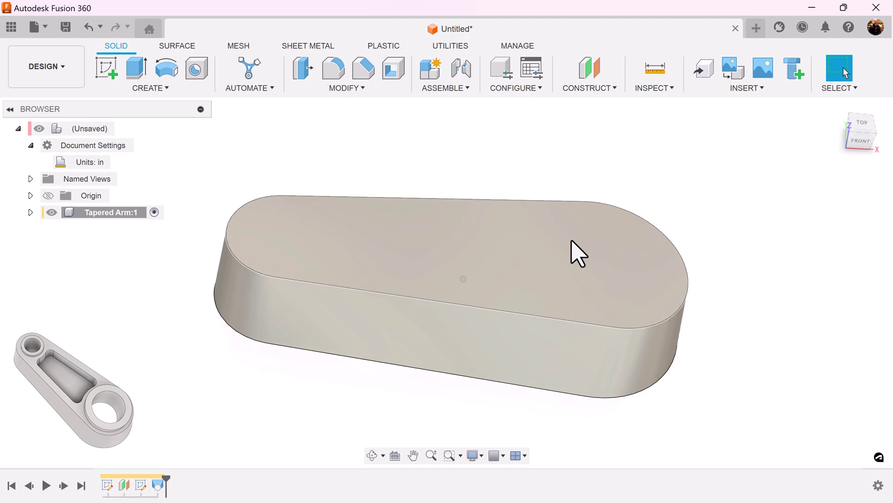
Start a sketch on the arm's top face and make Sketch1 visible for reference.
{"action": "left_click", "coordinate": [106, 71]}
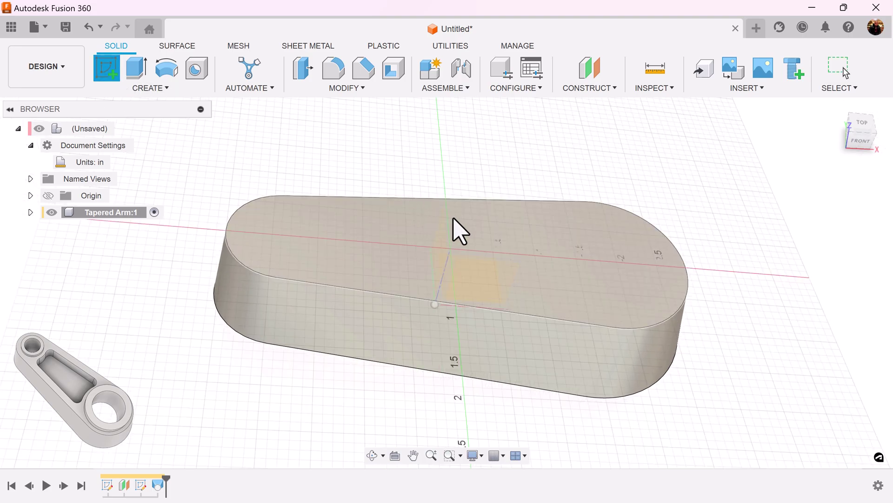
{"action": "left_click", "coordinate": [522, 253]}
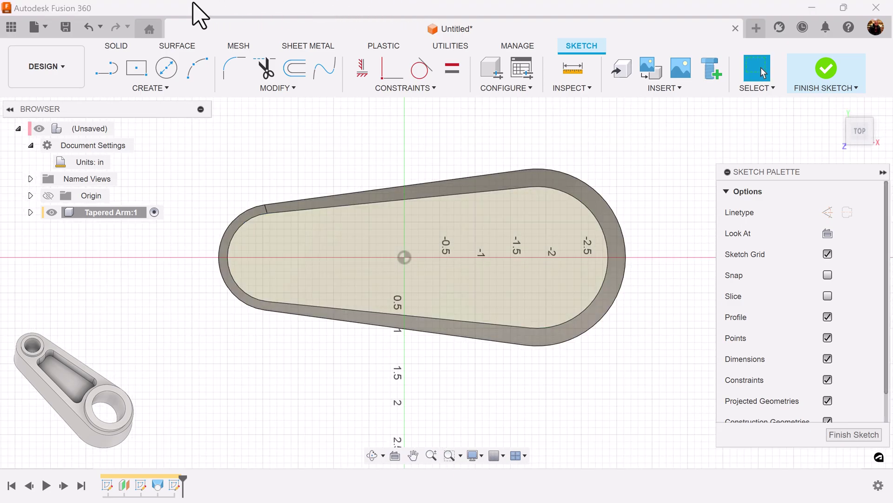
{"action": "left_click", "coordinate": [166, 74]}
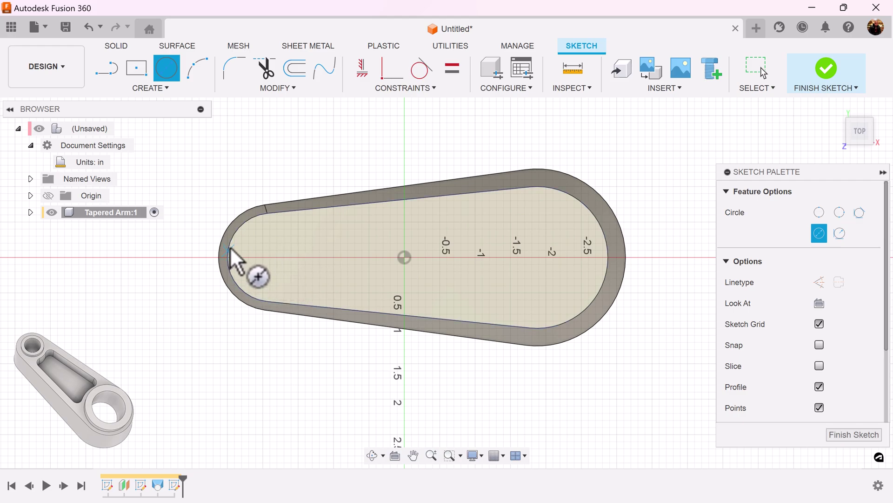
{"action": "scroll", "coordinate": [259, 256], "scroll_direction": "up", "scroll_amount": 3}
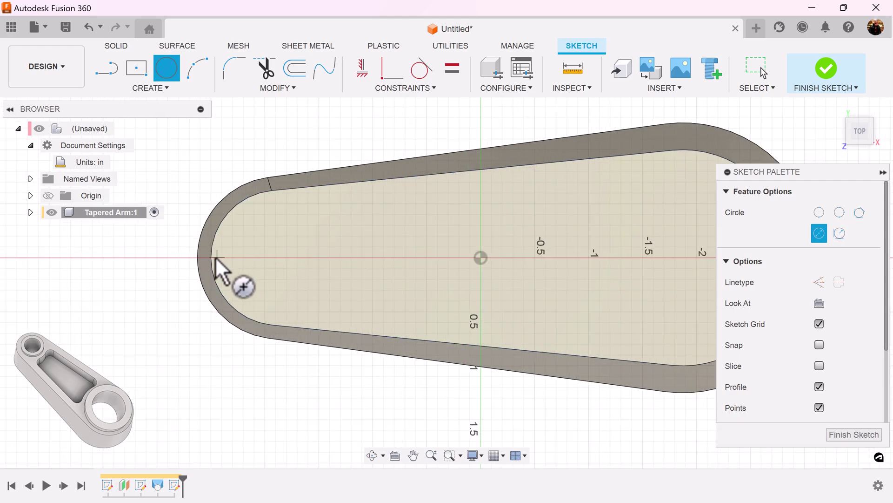
{"action": "left_click", "coordinate": [31, 212]}
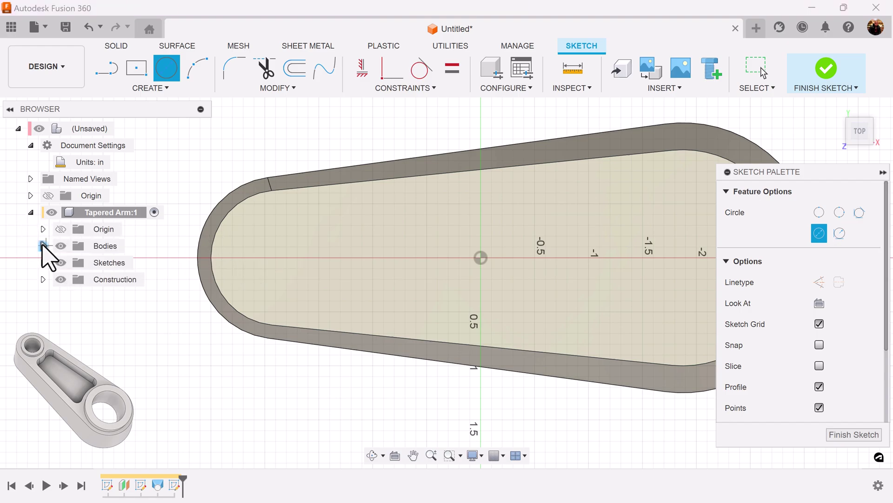
{"action": "left_click", "coordinate": [43, 262]}
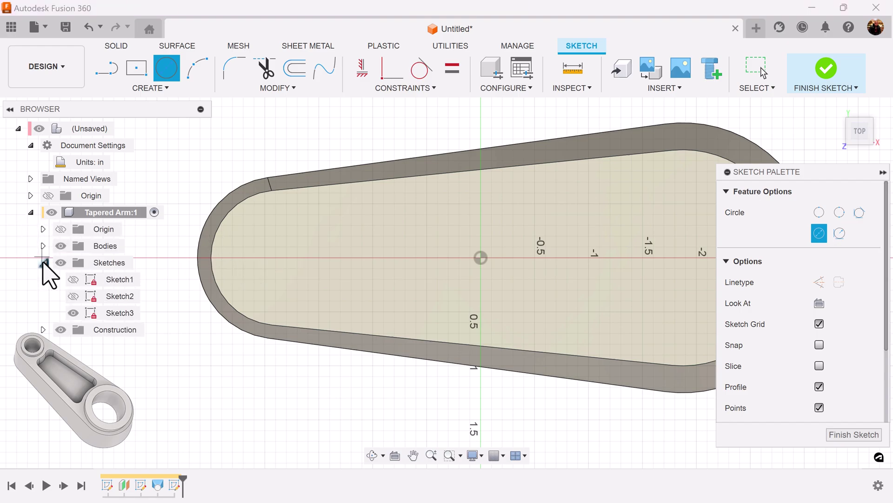
{"action": "left_click", "coordinate": [73, 280]}
Draw a Ø0.875 circle at the narrow end and a Ø1.75 circle at the wide end.
{"action": "mouse_move", "coordinate": [484, 261]}
{"action": "middle_mouse_down"}
{"action": "mouse_move", "coordinate": [363, 261]}
{"action": "mouse_move", "coordinate": [444, 269]}
{"action": "middle_mouse_up"}
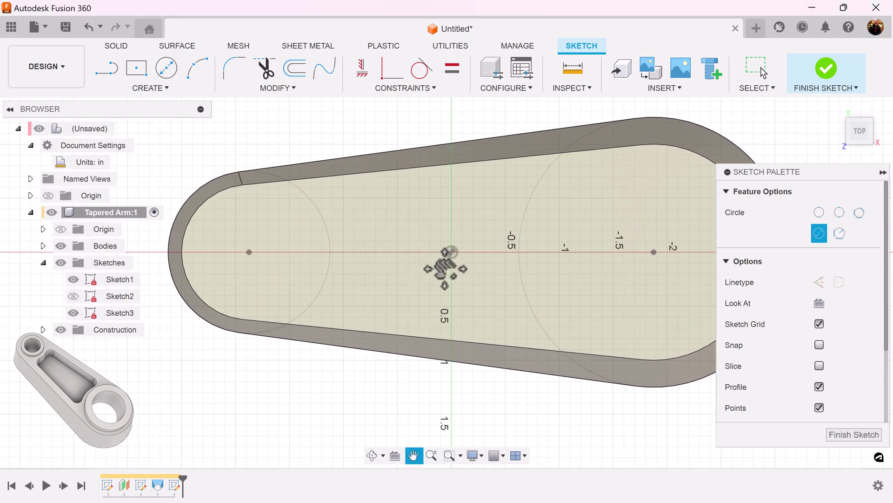
{"action": "left_click", "coordinate": [249, 252]}
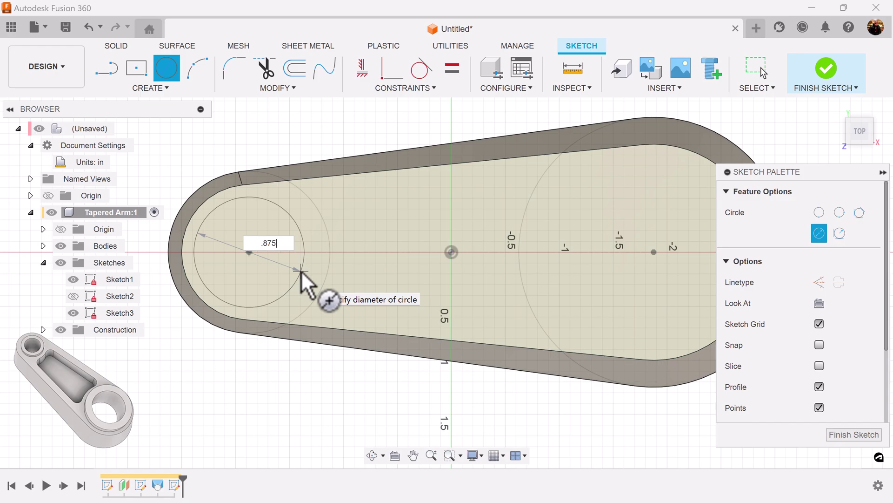
{"action": "key", "text": "Return"}
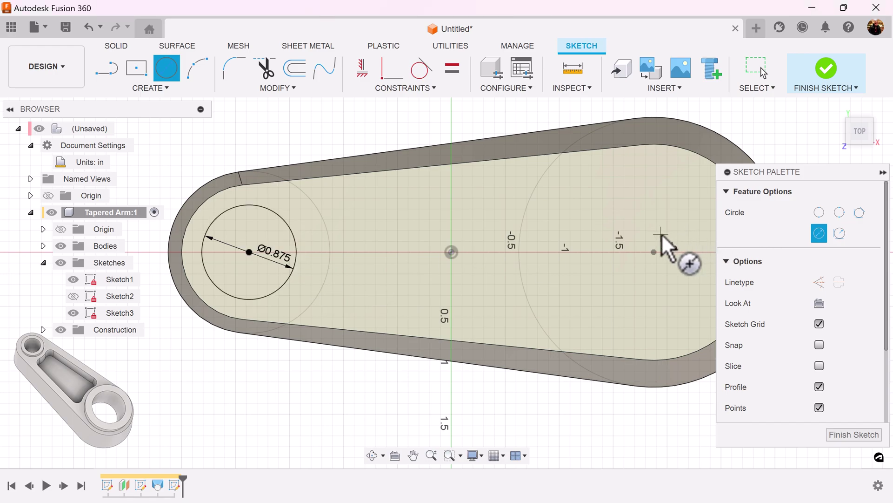
{"action": "middle_click_drag", "start_coordinate": [663, 237], "coordinate": [553, 241]}
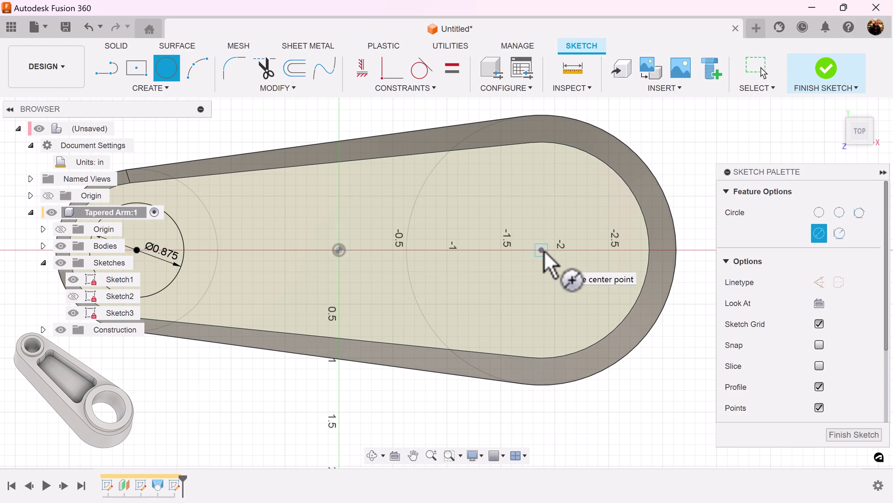
{"action": "left_click", "coordinate": [541, 251]}
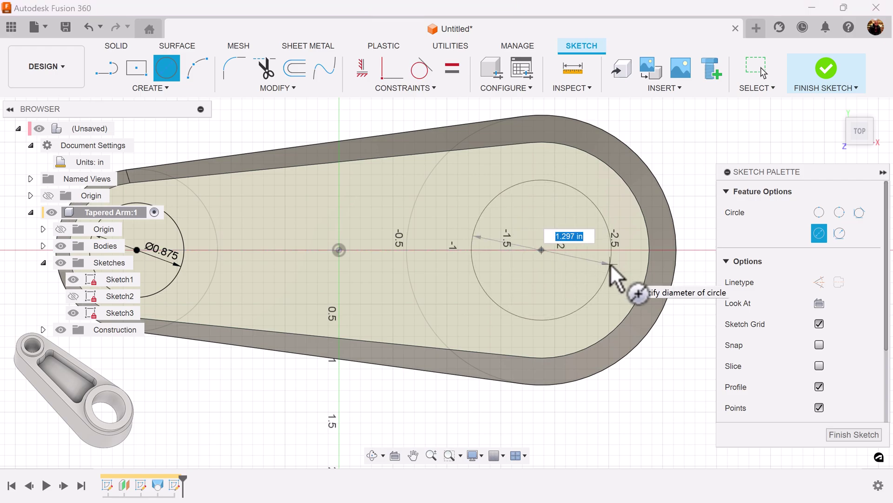
{"action": "type", "text": "1.75"}
{"action": "key", "text": "Return"}
{"action": "key", "text": "Escape"}
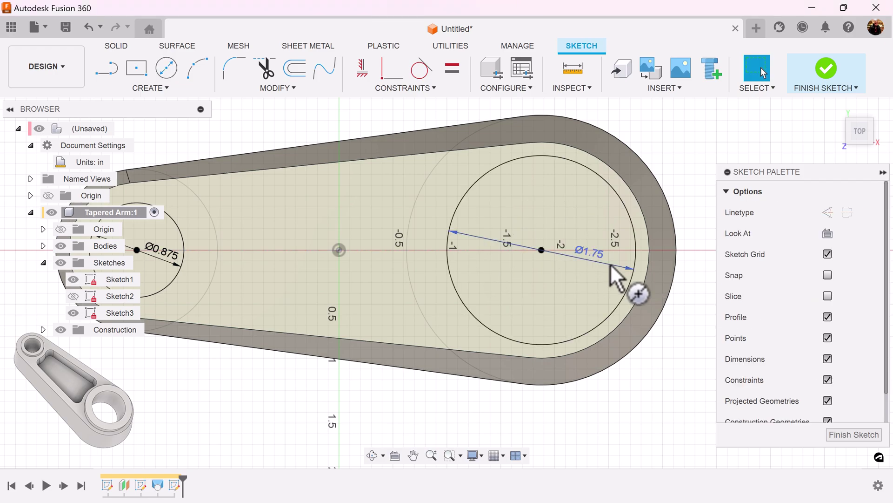
Finish the sketch and extrude the small end circle 0.125 in as a joined boss.
{"action": "left_click", "coordinate": [851, 434]}
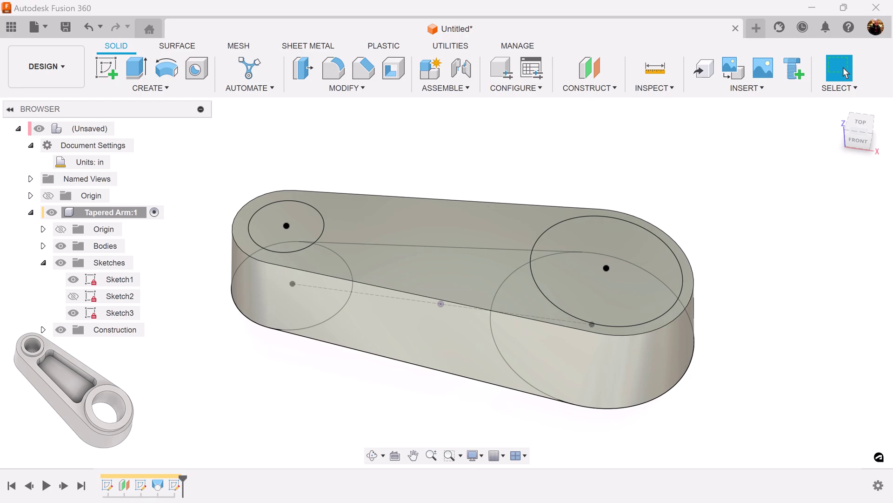
{"action": "left_click", "coordinate": [137, 69]}
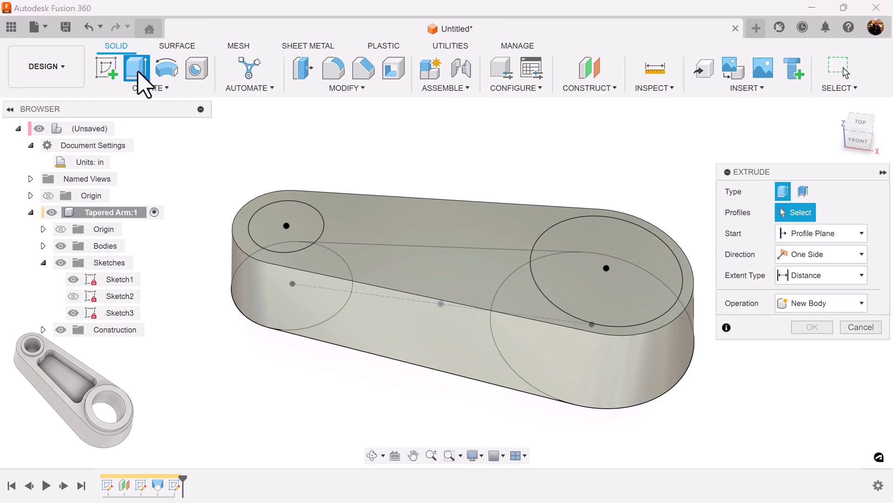
{"action": "left_click", "coordinate": [300, 225]}
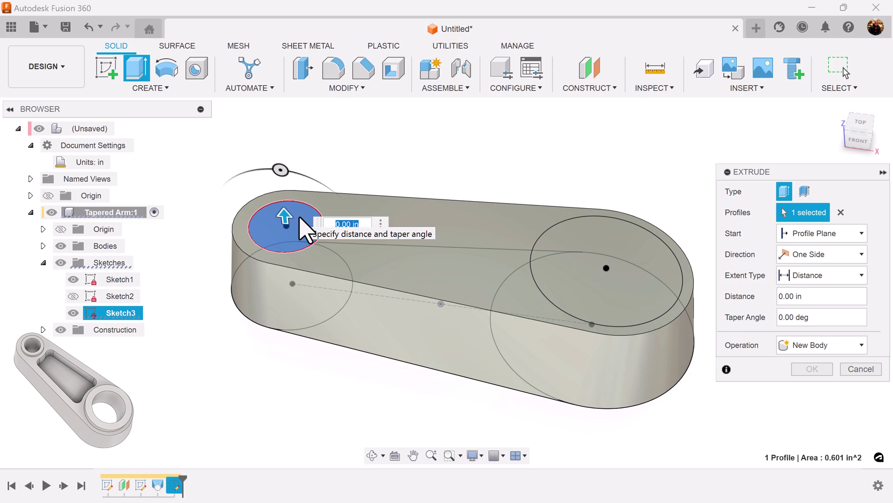
{"action": "key", "text": "Return"}
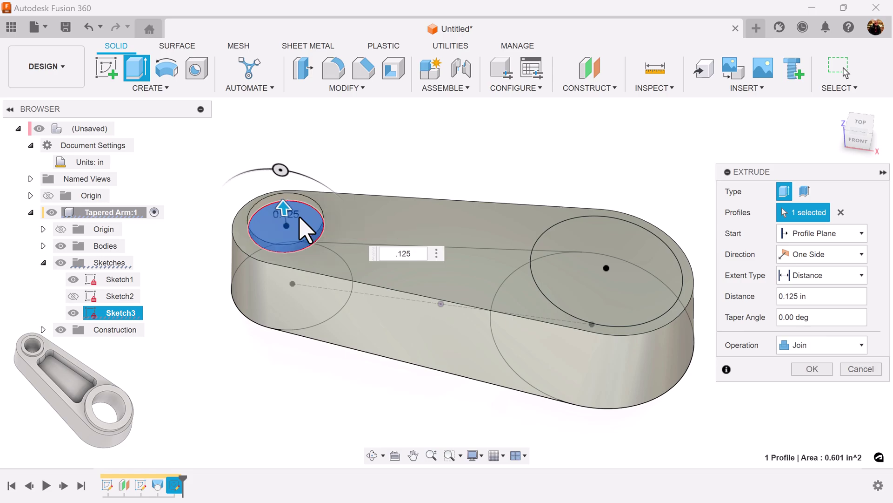
{"action": "left_click", "coordinate": [811, 369]}
Show Sketch3 again and set up a 0.25 in joined extrusion of the large end circle.
{"action": "left_click", "coordinate": [73, 313]}
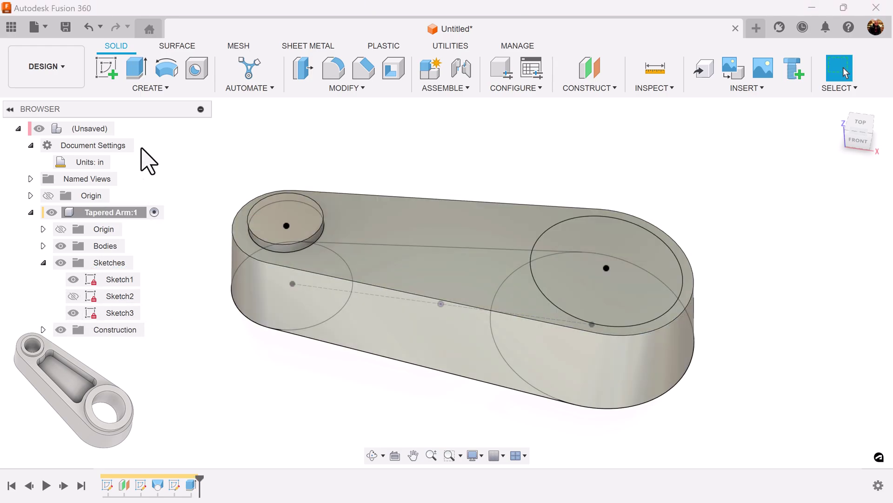
{"action": "left_click", "coordinate": [137, 68]}
{"action": "left_click", "coordinate": [636, 269]}
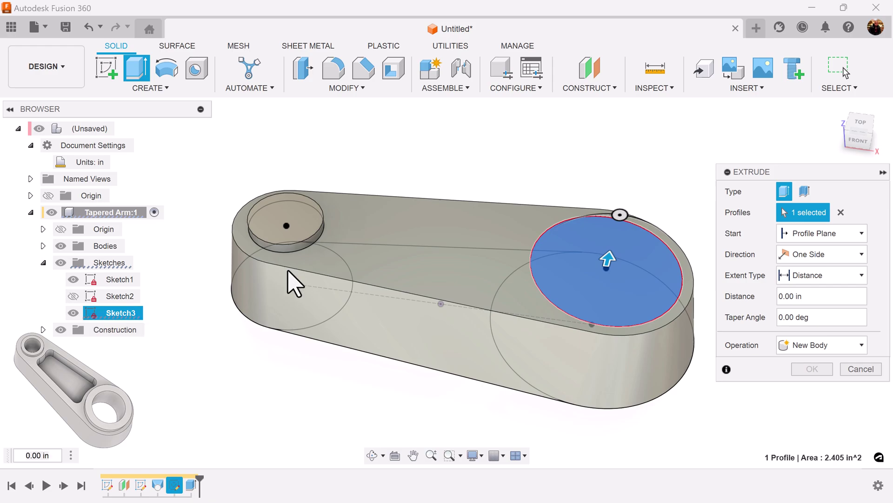
{"action": "left_click_drag", "start_coordinate": [812, 296], "coordinate": [786, 296]}
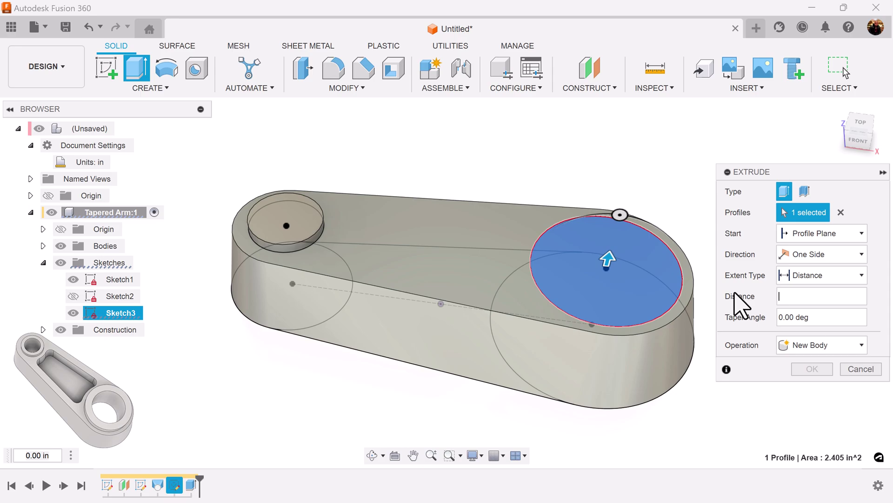
{"action": "key", "text": "Return"}
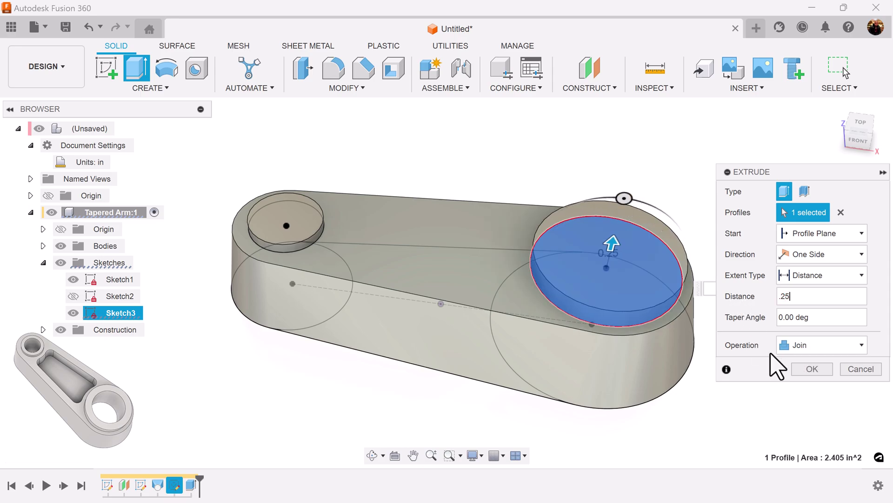
Confirm the 0.25 in large-boss extrusion and hide Sketch3.
{"action": "left_click", "coordinate": [812, 369]}
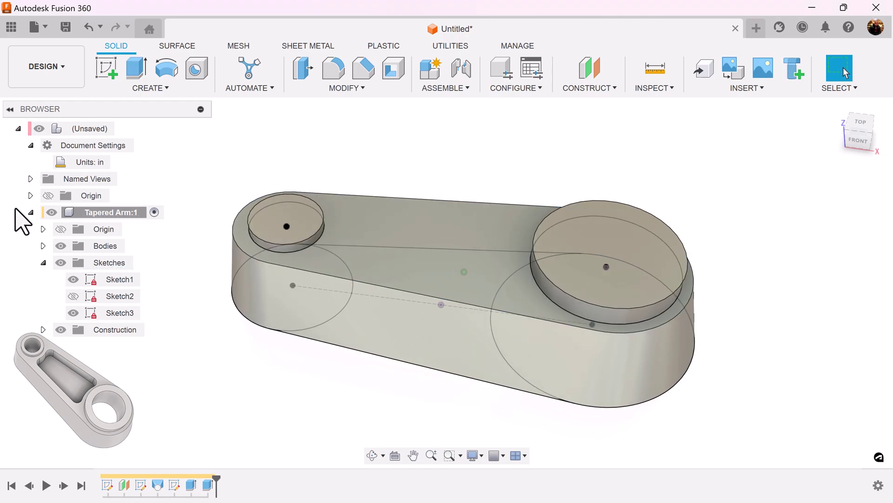
{"action": "left_click", "coordinate": [73, 313]}
{"action": "middle_click_drag", "start_coordinate": [394, 160], "coordinate": [387, 163], "text": "shift"}
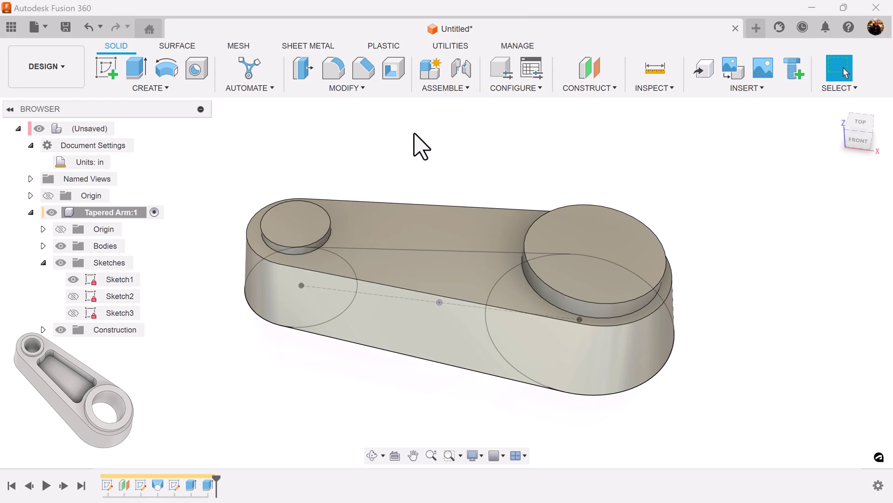
Place a new hole centred on the large right boss's top face.
{"action": "left_click", "coordinate": [198, 70]}
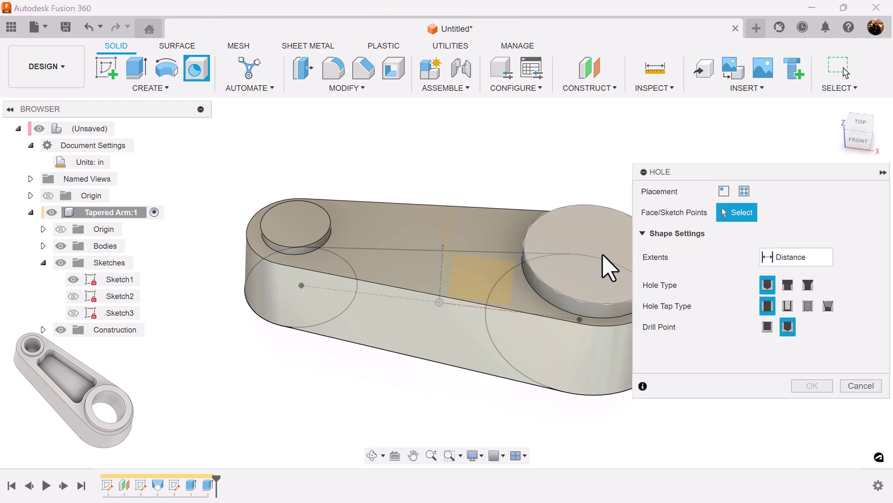
{"action": "left_click", "coordinate": [604, 272]}
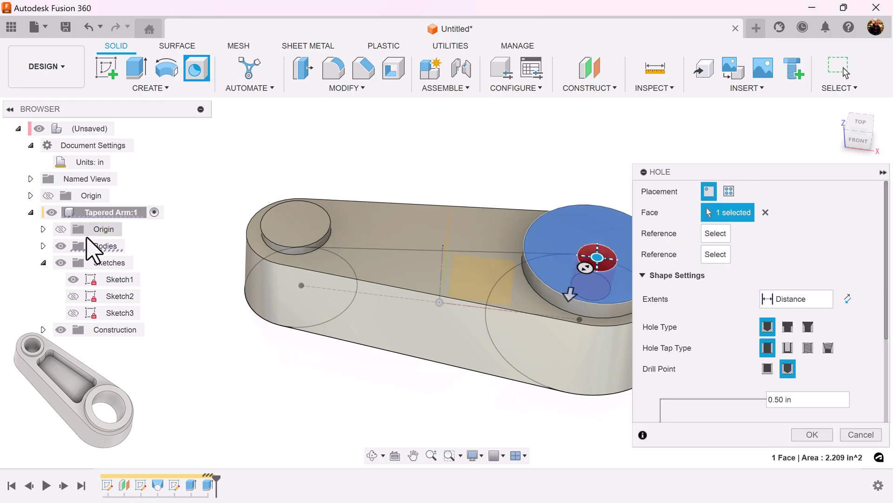
{"action": "left_click", "coordinate": [73, 279]}
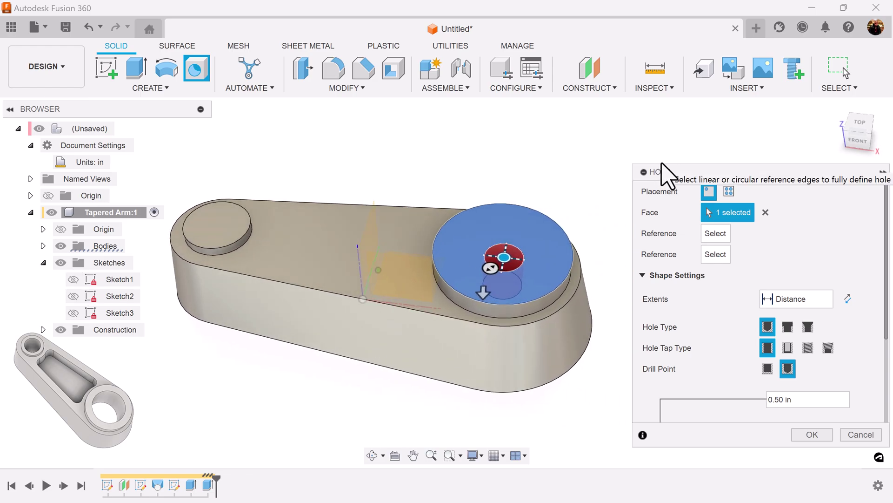
{"action": "middle_click_drag", "start_coordinate": [668, 175], "coordinate": [497, 268]}
{"action": "scroll", "coordinate": [497, 267], "scroll_direction": "up", "scroll_amount": 2}
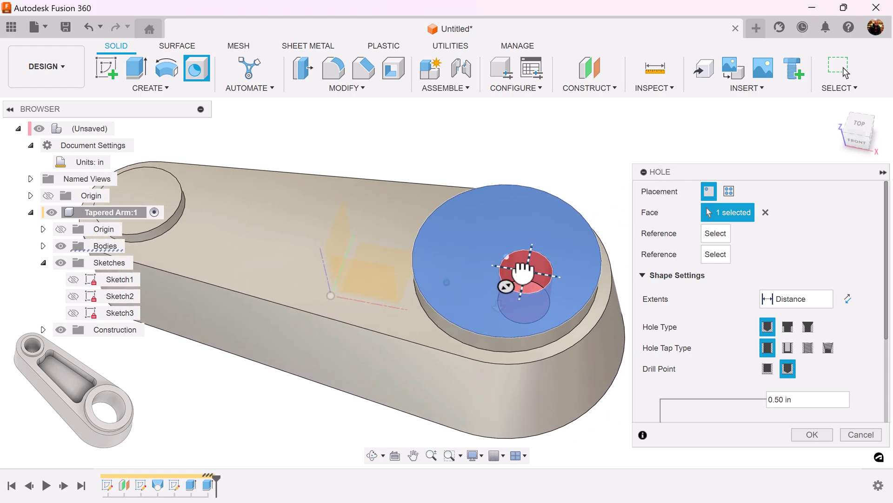
{"action": "mouse_move", "coordinate": [510, 279]}
{"action": "left_mouse_down"}
{"action": "mouse_move", "coordinate": [518, 281]}
{"action": "mouse_move", "coordinate": [507, 262]}
{"action": "left_mouse_up"}
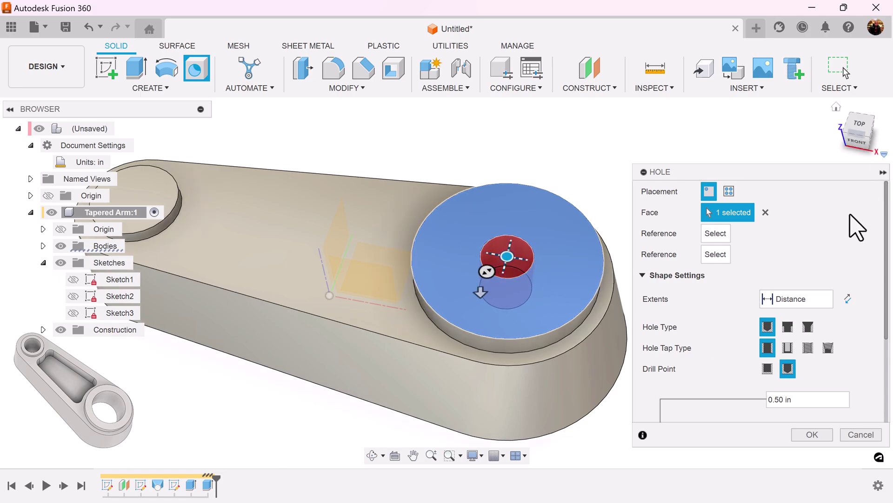
Set the hole extents to All with a 1.25 in diameter and create it.
{"action": "left_click", "coordinate": [825, 298]}
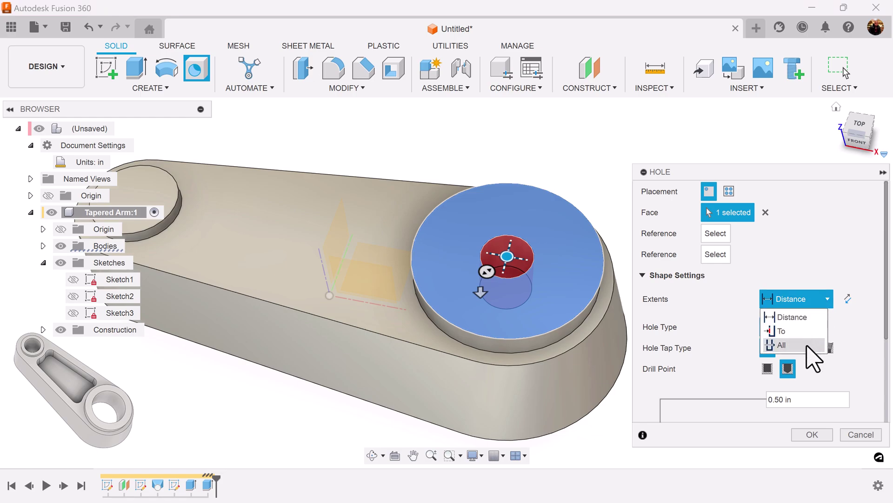
{"action": "left_click", "coordinate": [791, 345]}
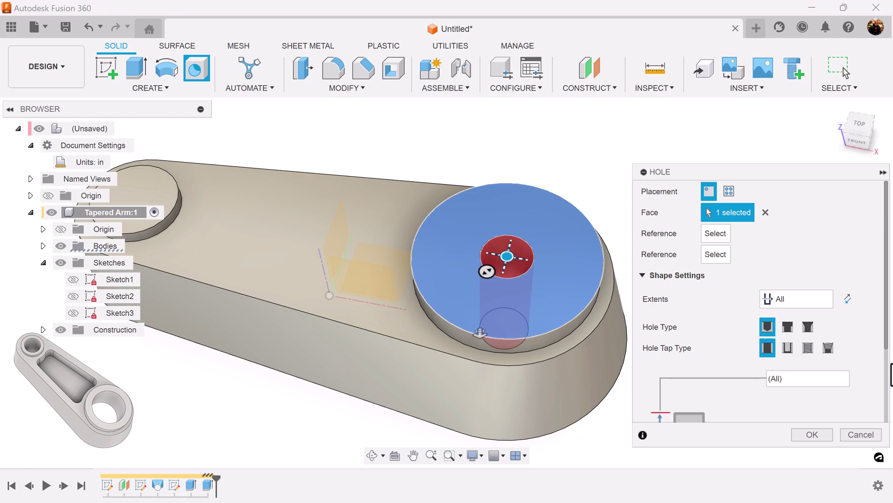
{"action": "left_click_drag", "start_coordinate": [886, 333], "coordinate": [878, 408]}
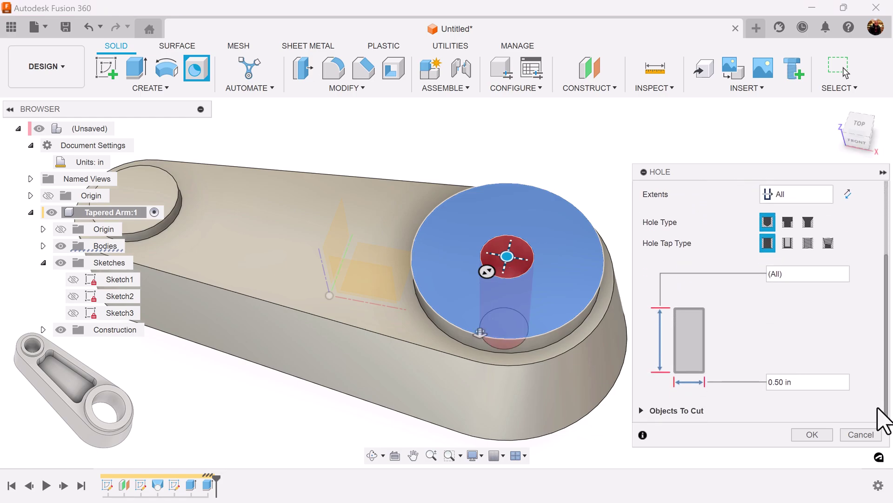
{"action": "left_click_drag", "start_coordinate": [804, 381], "coordinate": [772, 381]}
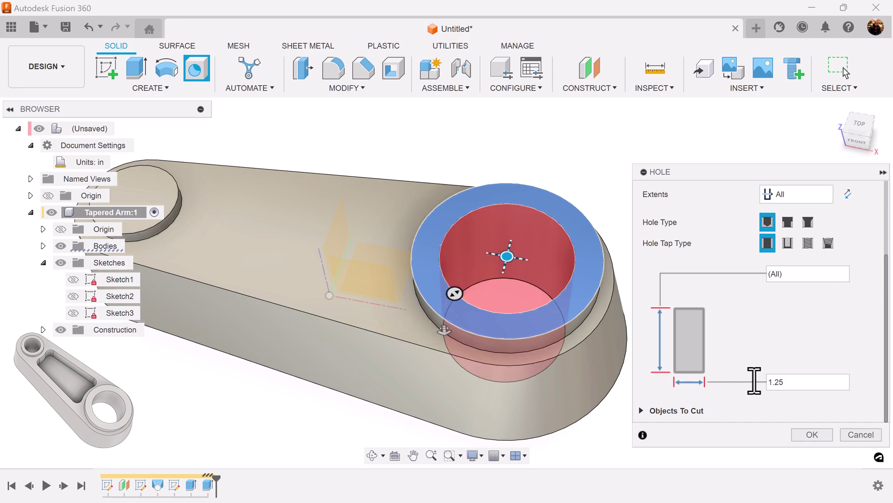
{"action": "left_click", "coordinate": [813, 433]}
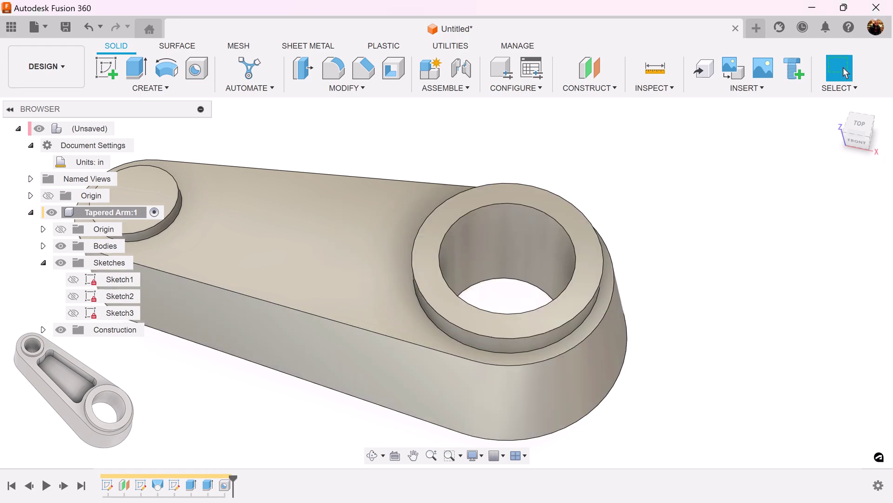
Add a 0.625 in diameter hole, extents All, centred on the small left boss.
{"action": "left_click", "coordinate": [196, 70]}
{"action": "scroll", "coordinate": [289, 149], "scroll_direction": "up", "scroll_amount": 3}
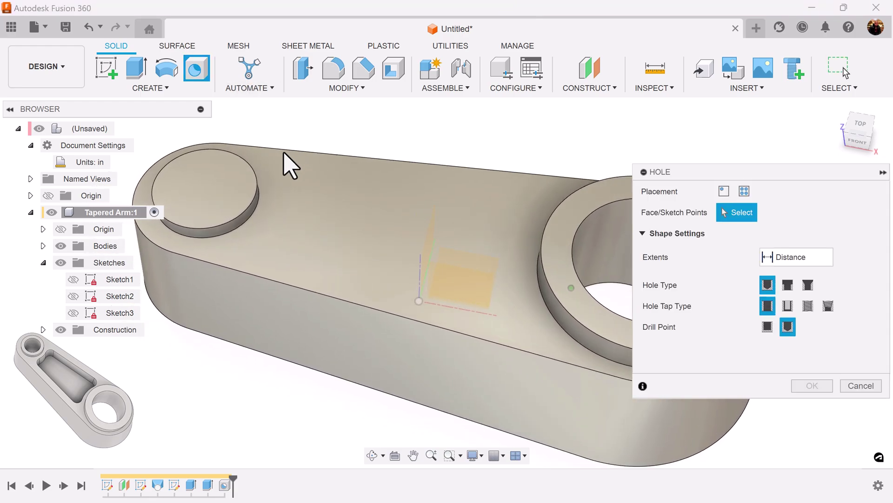
{"action": "left_click", "coordinate": [209, 203]}
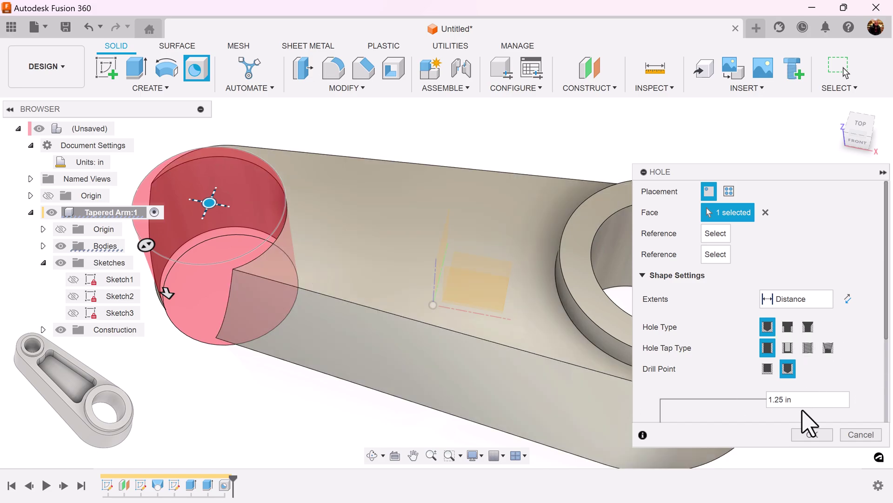
{"action": "scroll", "coordinate": [854, 379], "scroll_direction": "down", "scroll_amount": 3}
{"action": "left_click_drag", "start_coordinate": [822, 382], "coordinate": [735, 381]}
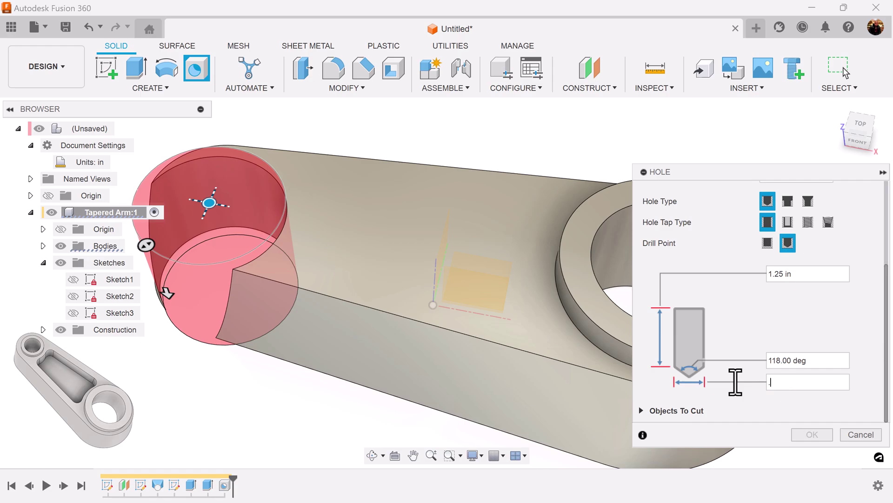
{"action": "type", "text": ".625"}
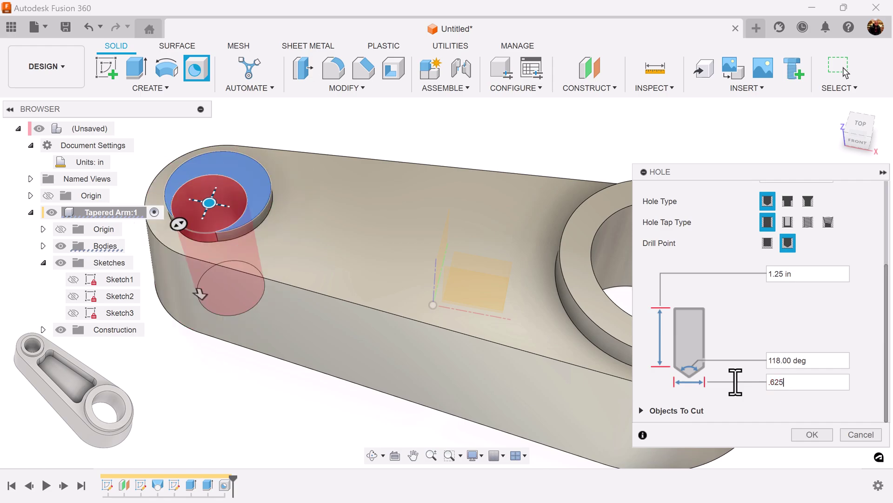
{"action": "left_click_drag", "start_coordinate": [213, 201], "coordinate": [243, 190]}
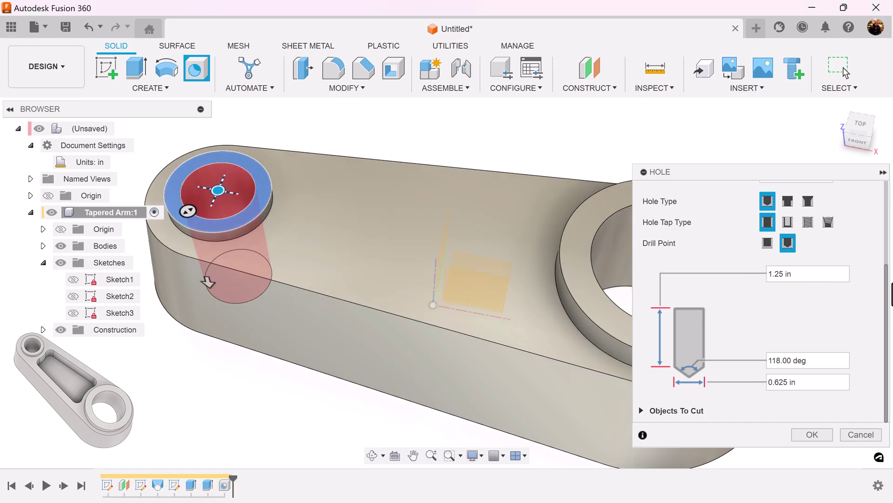
{"action": "left_click_drag", "start_coordinate": [887, 280], "coordinate": [886, 176]}
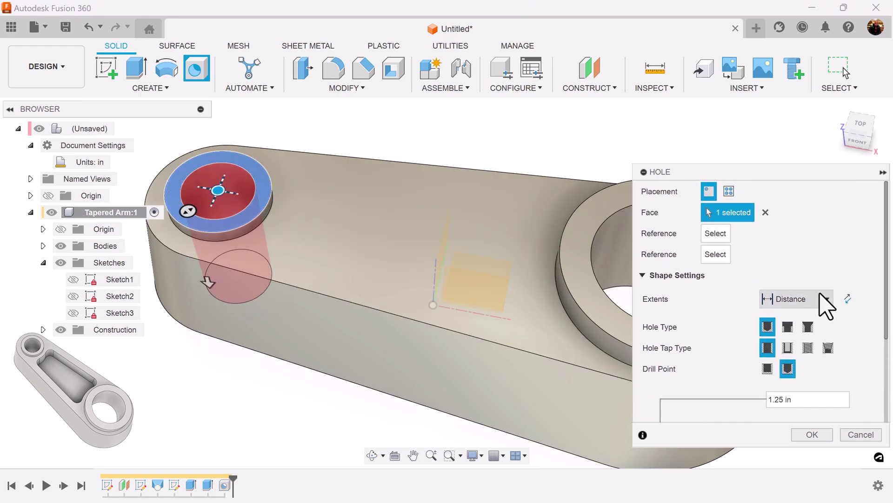
{"action": "left_click", "coordinate": [832, 303]}
{"action": "left_click", "coordinate": [807, 343]}
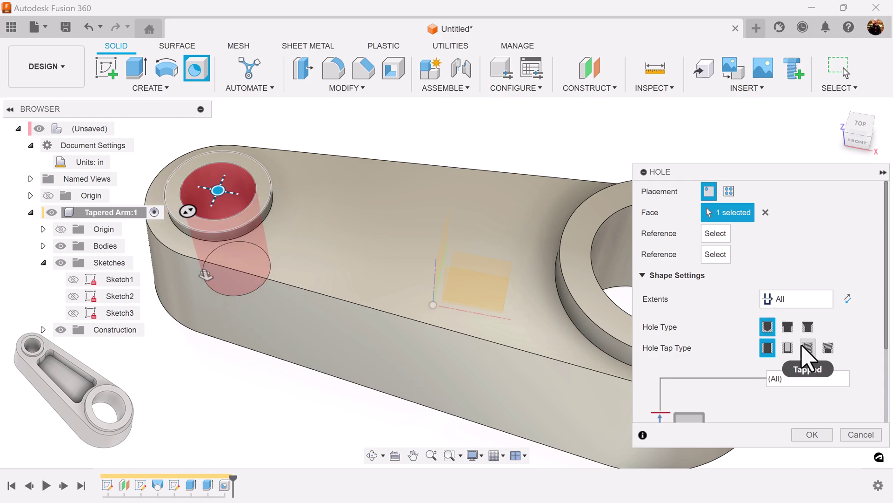
{"action": "left_click", "coordinate": [811, 435]}
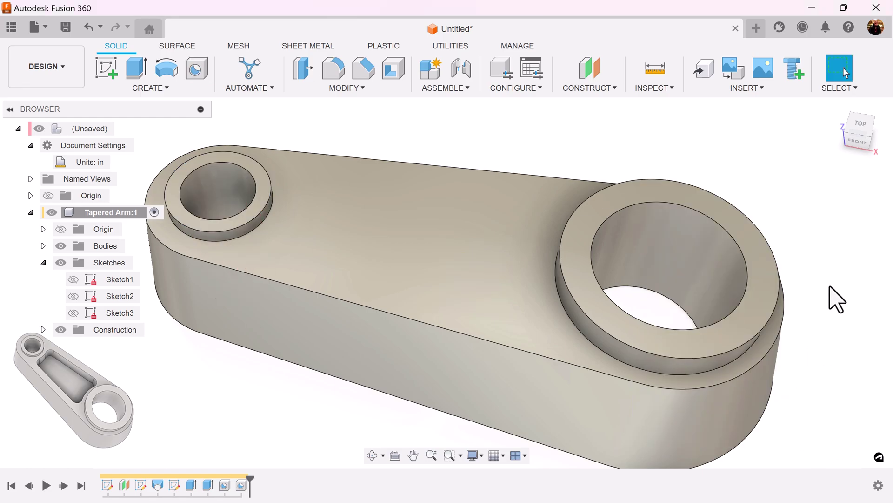
Create Sketch4 on the arm's top face and frame the arm in view.
{"action": "scroll", "coordinate": [607, 269], "scroll_direction": "down", "scroll_amount": 3}
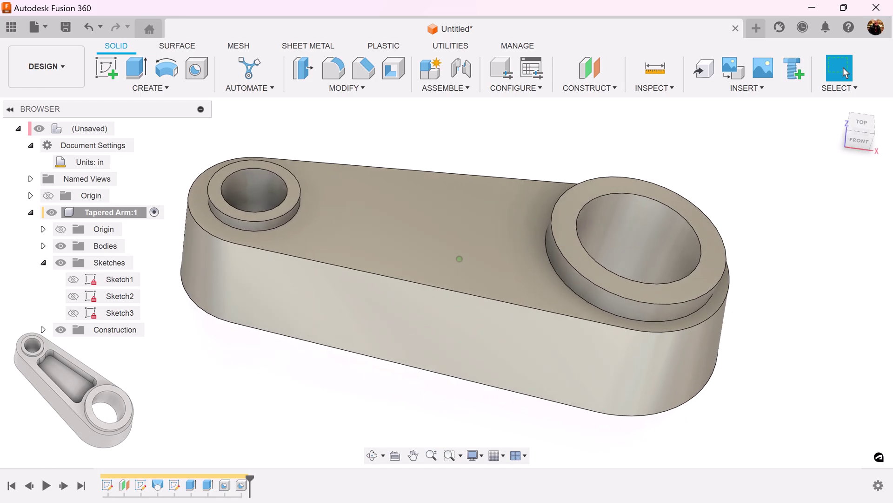
{"action": "middle_click_drag", "start_coordinate": [460, 259], "coordinate": [698, 210], "text": "shift"}
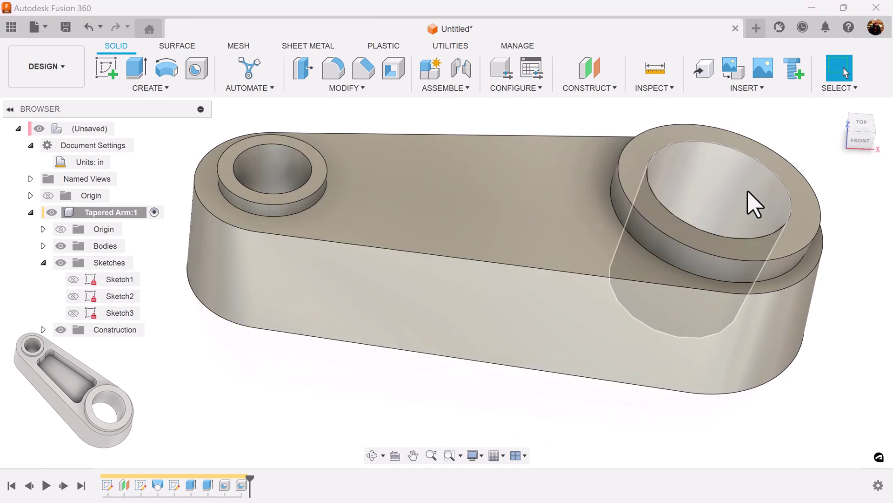
{"action": "left_click", "coordinate": [107, 68]}
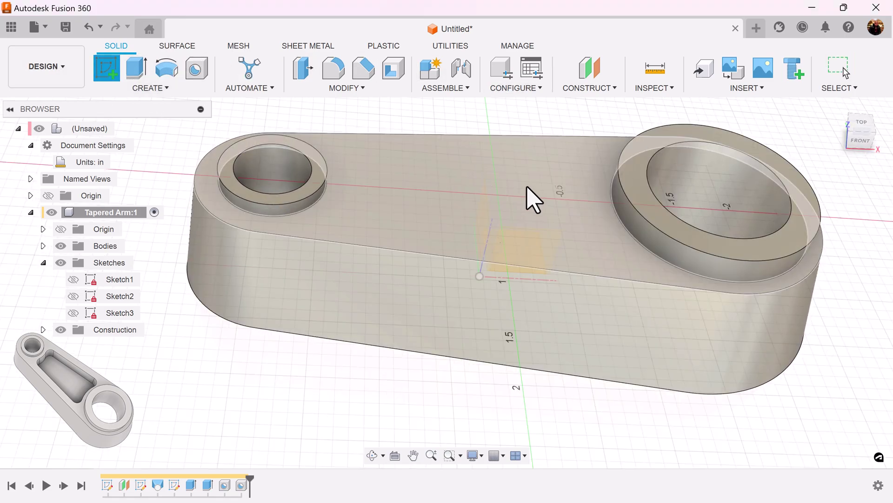
{"action": "left_click", "coordinate": [534, 196]}
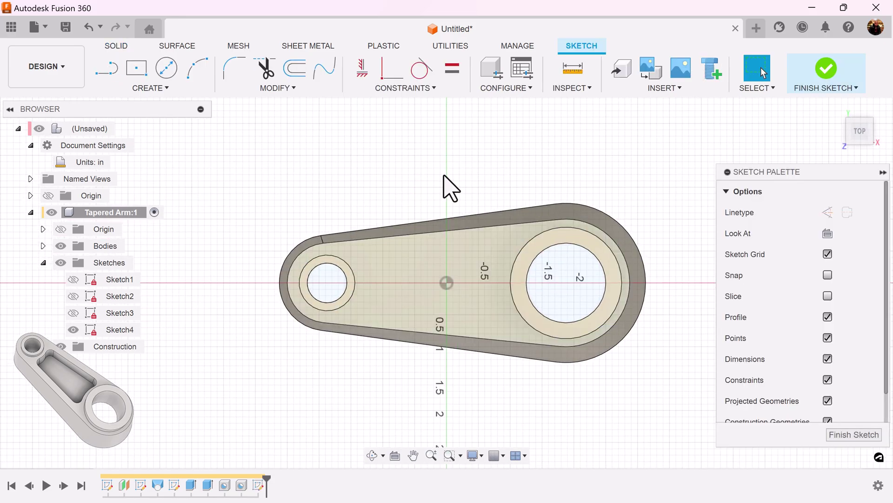
{"action": "scroll", "coordinate": [283, 189], "scroll_direction": "up", "scroll_amount": 2}
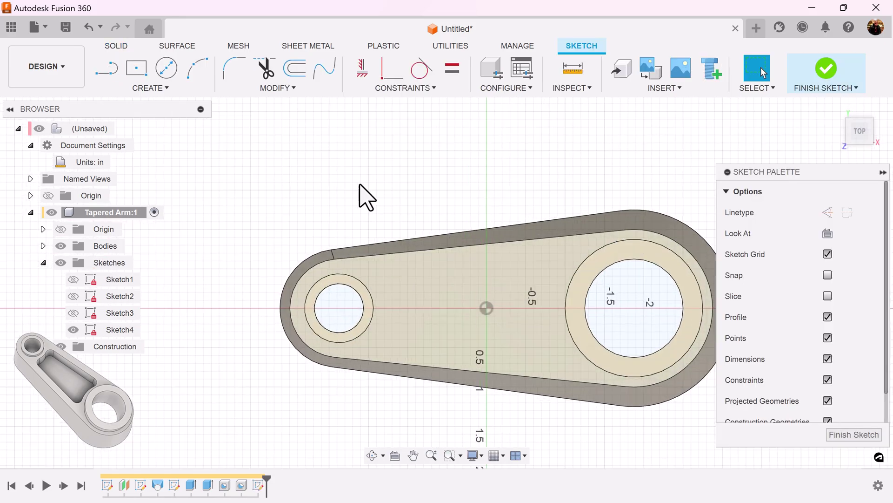
{"action": "mouse_move", "coordinate": [495, 212]}
{"action": "middle_mouse_down"}
{"action": "mouse_move", "coordinate": [409, 160]}
{"action": "mouse_move", "coordinate": [425, 160]}
{"action": "middle_mouse_up"}
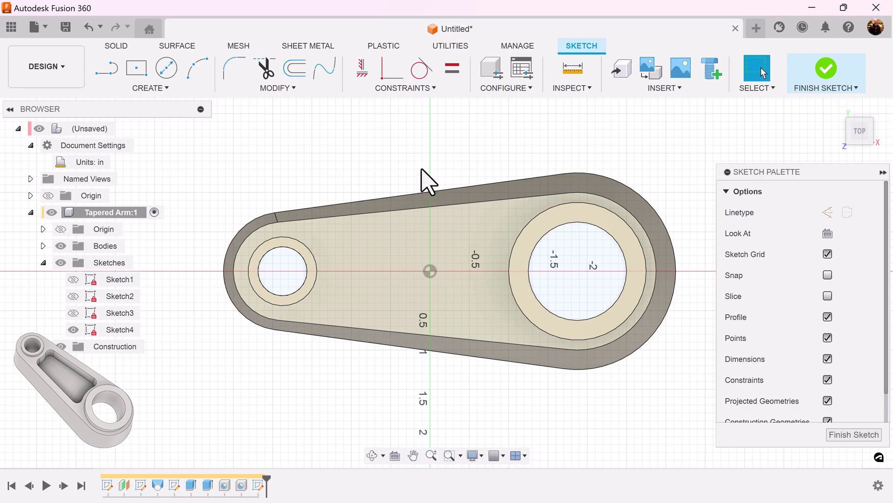
{"action": "scroll", "coordinate": [422, 184], "scroll_direction": "up", "scroll_amount": 1}
{"action": "scroll", "coordinate": [415, 185], "scroll_direction": "up", "scroll_amount": 2}
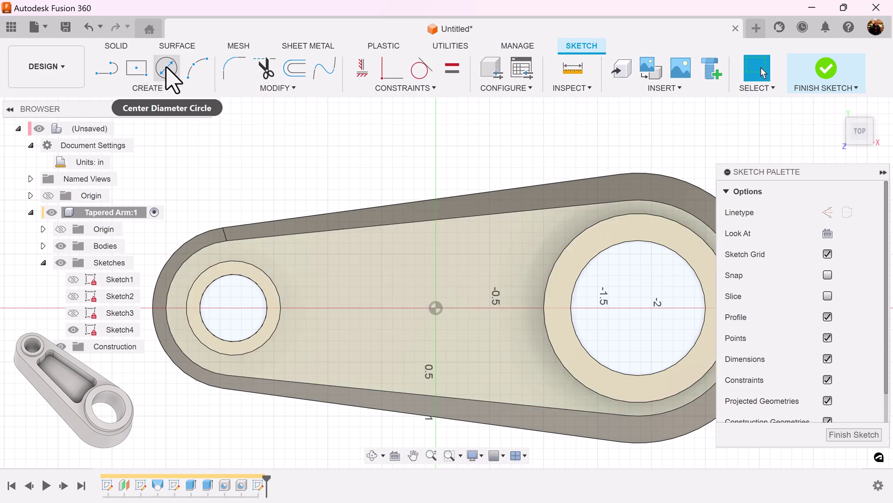
Offset the small boss's circle outward by 0.125 in.
{"action": "left_click", "coordinate": [297, 75]}
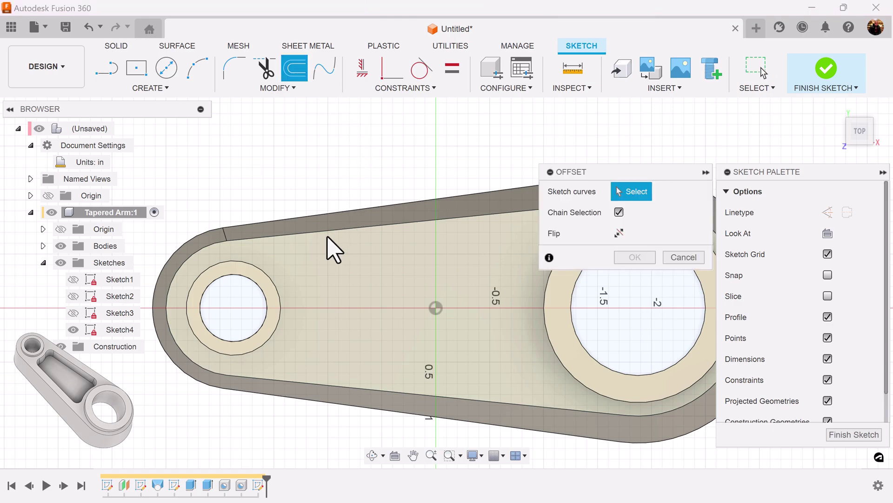
{"action": "left_click", "coordinate": [279, 298]}
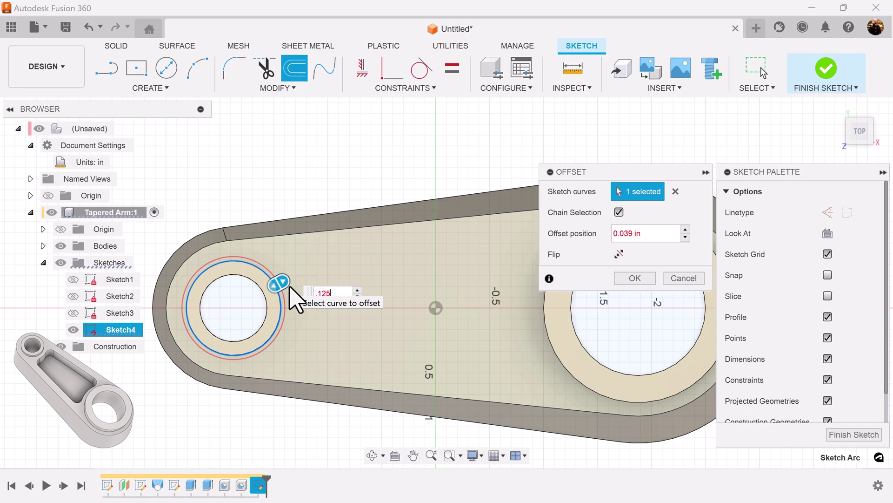
{"action": "type", "text": ".125"}
{"action": "key", "text": "Return"}
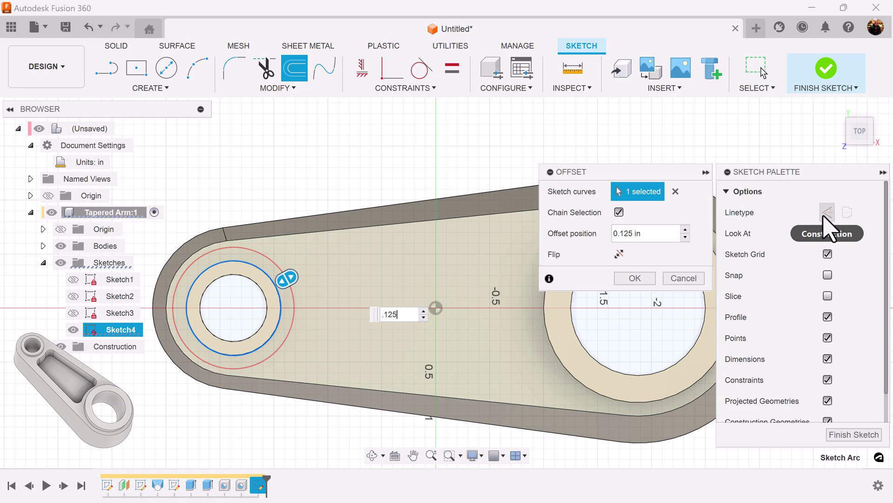
{"action": "left_click", "coordinate": [638, 279]}
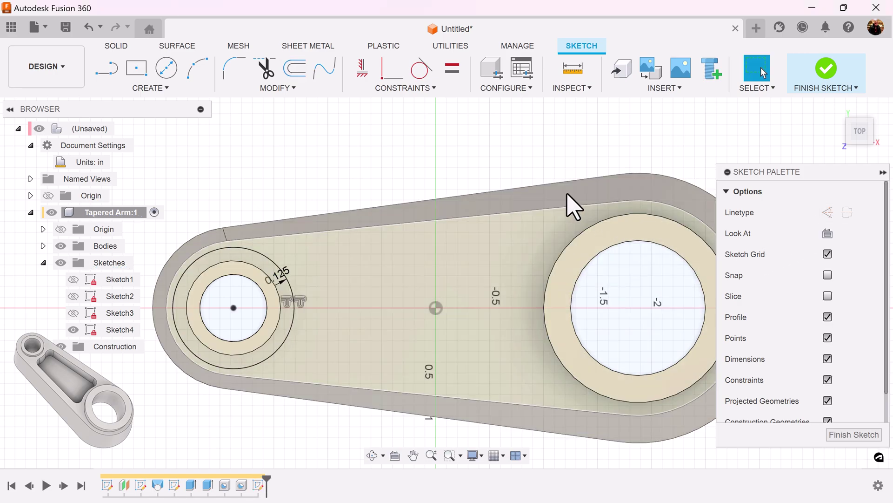
Convert the new 1.125 in offset circle to construction geometry.
{"action": "middle_click_drag", "start_coordinate": [573, 205], "coordinate": [538, 180]}
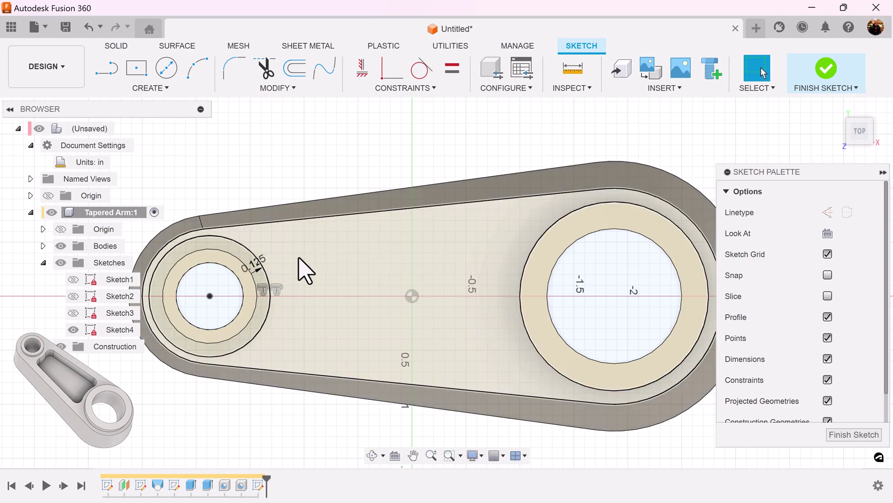
{"action": "left_click", "coordinate": [251, 253]}
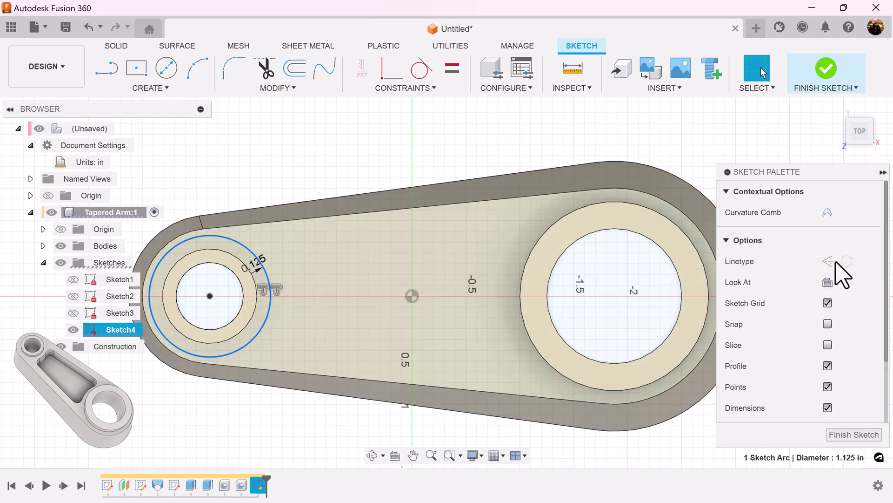
{"action": "left_click", "coordinate": [827, 261]}
{"action": "left_click", "coordinate": [384, 289]}
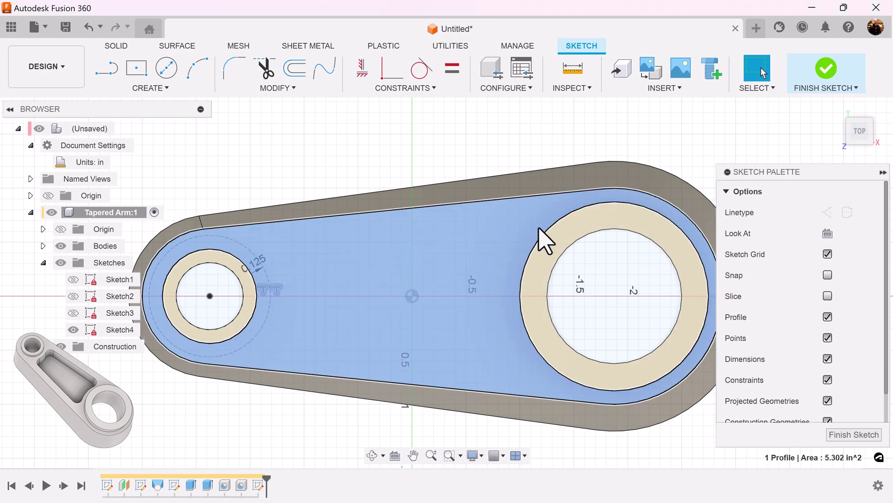
{"action": "left_click", "coordinate": [612, 135]}
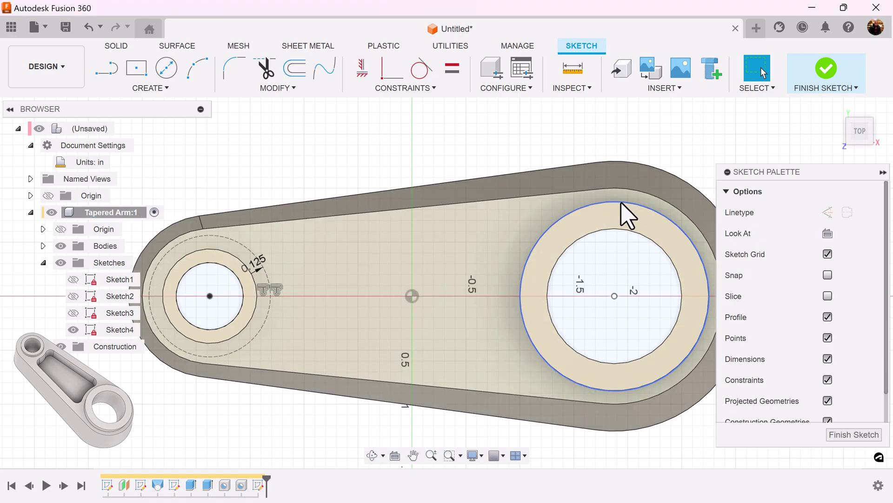
Offset the large boss's outer circle outward by 0.125 in.
{"action": "left_click", "coordinate": [295, 69]}
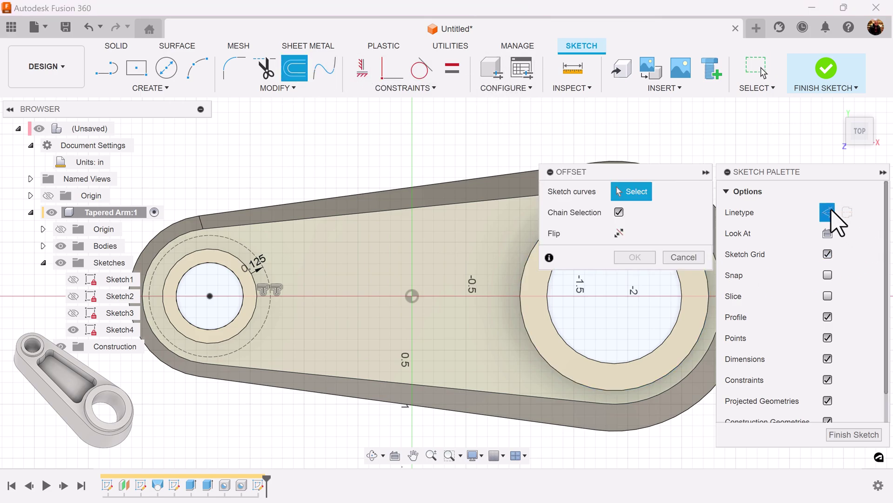
{"action": "left_click", "coordinate": [521, 289]}
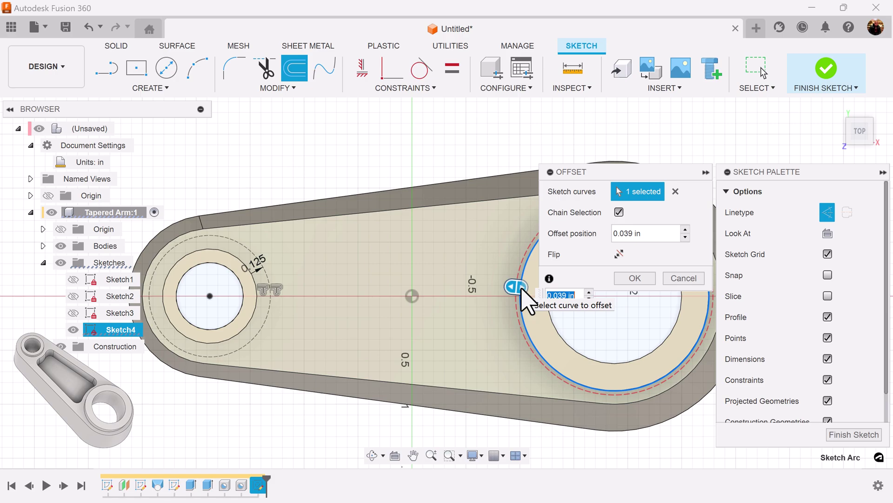
{"action": "key", "text": "Return"}
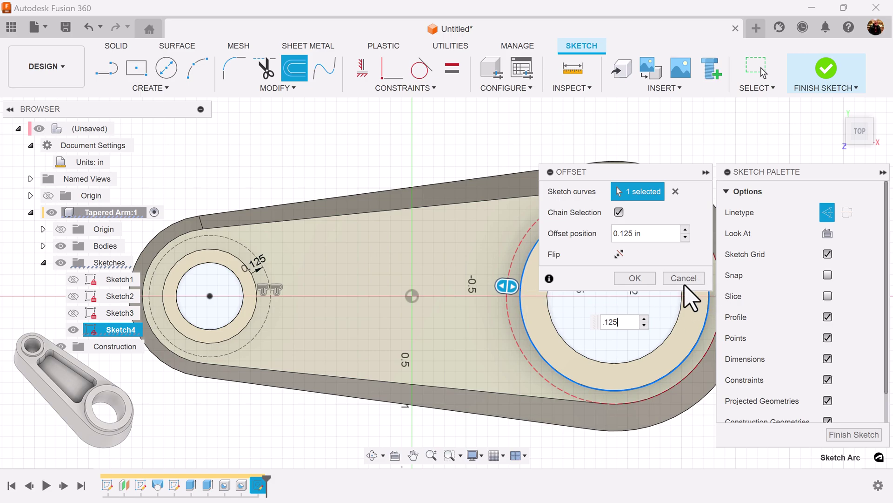
{"action": "left_click", "coordinate": [635, 278]}
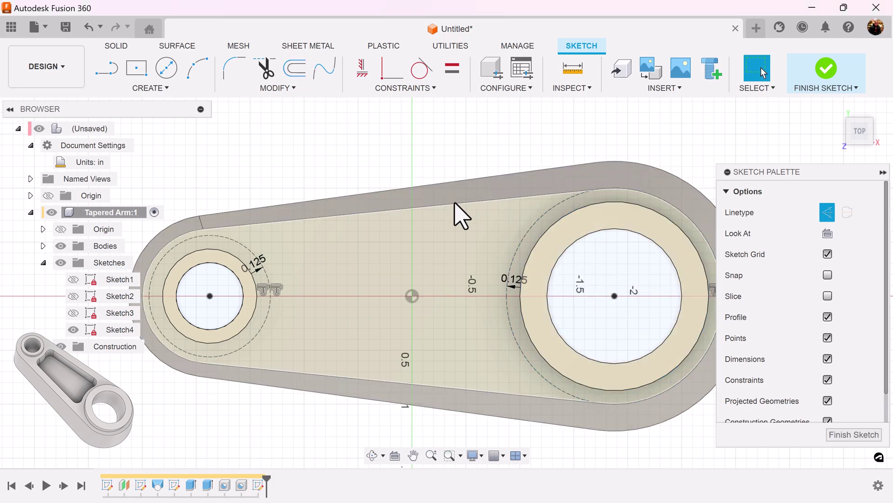
{"action": "mouse_move", "coordinate": [397, 238]}
{"action": "middle_mouse_down"}
{"action": "mouse_move", "coordinate": [399, 209]}
{"action": "mouse_move", "coordinate": [355, 215]}
{"action": "mouse_move", "coordinate": [399, 214]}
{"action": "middle_mouse_up"}
{"action": "scroll", "coordinate": [339, 145], "scroll_direction": "down", "scroll_amount": 3}
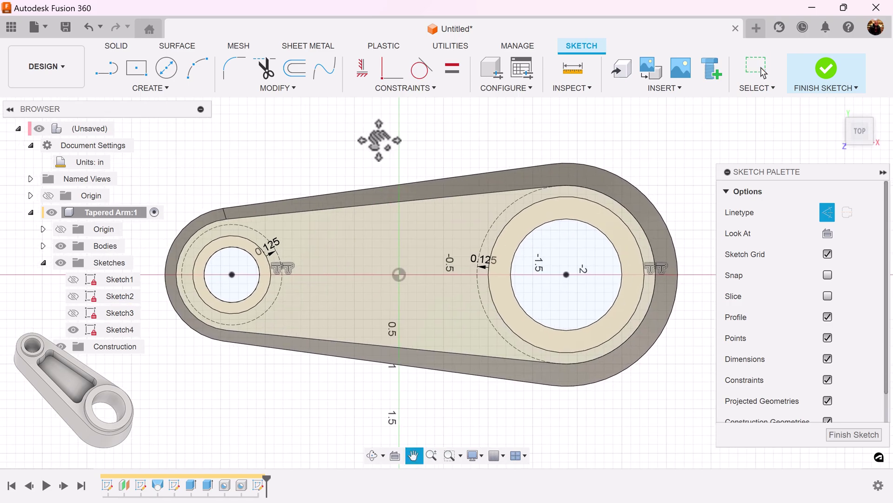
Offset the arm's outer profile 0.25 in inward to outline the pocket.
{"action": "left_click", "coordinate": [295, 68]}
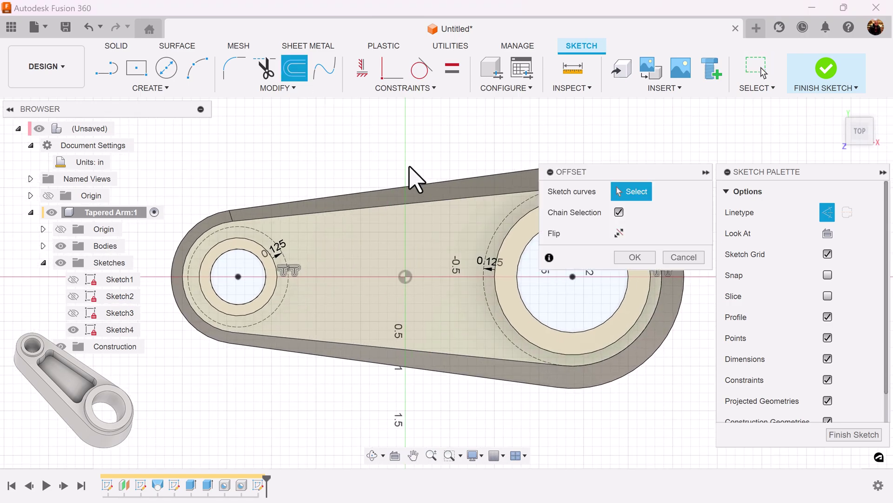
{"action": "left_click", "coordinate": [408, 204]}
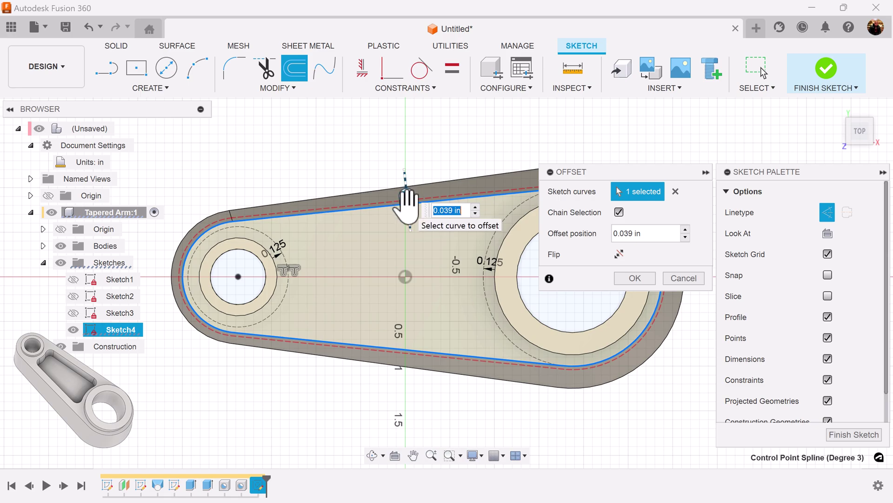
{"action": "left_click_drag", "start_coordinate": [407, 199], "coordinate": [407, 227]}
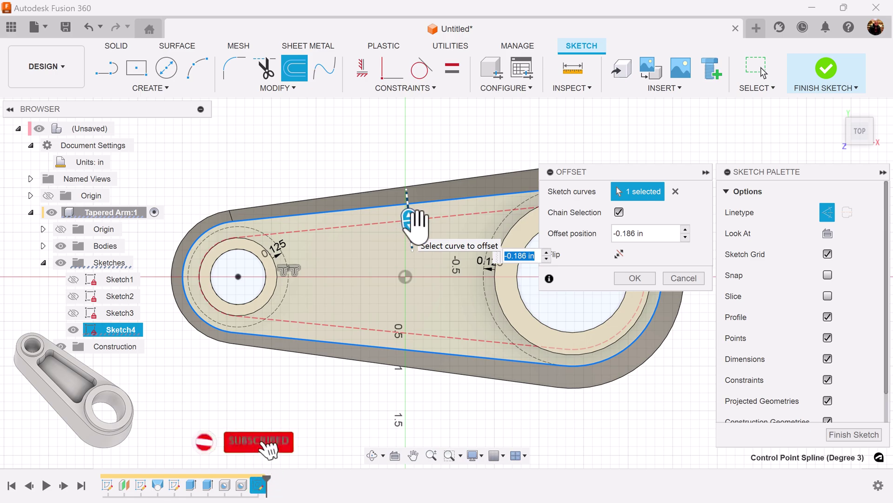
{"action": "left_click_drag", "start_coordinate": [649, 235], "coordinate": [596, 233]}
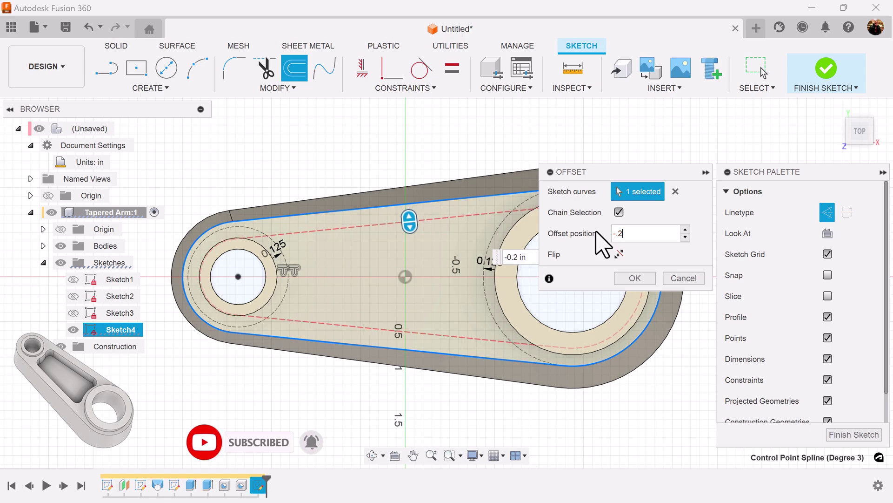
{"action": "type", "text": "5"}
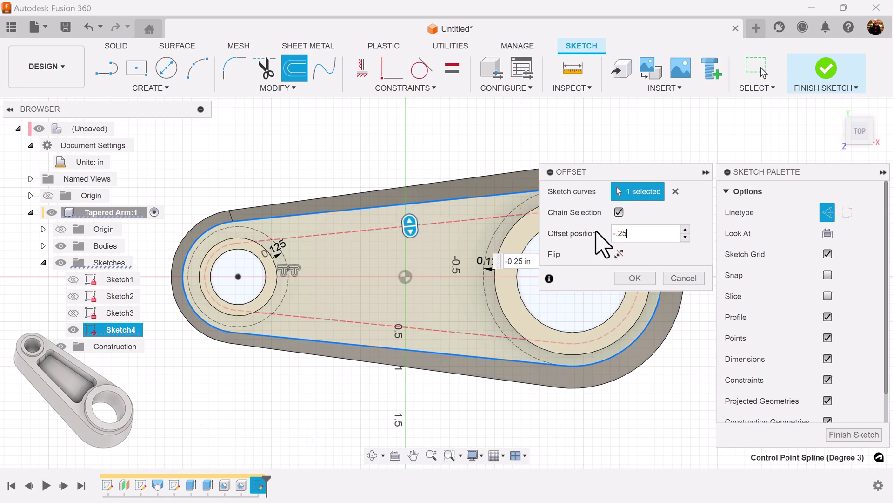
{"action": "left_click", "coordinate": [636, 275]}
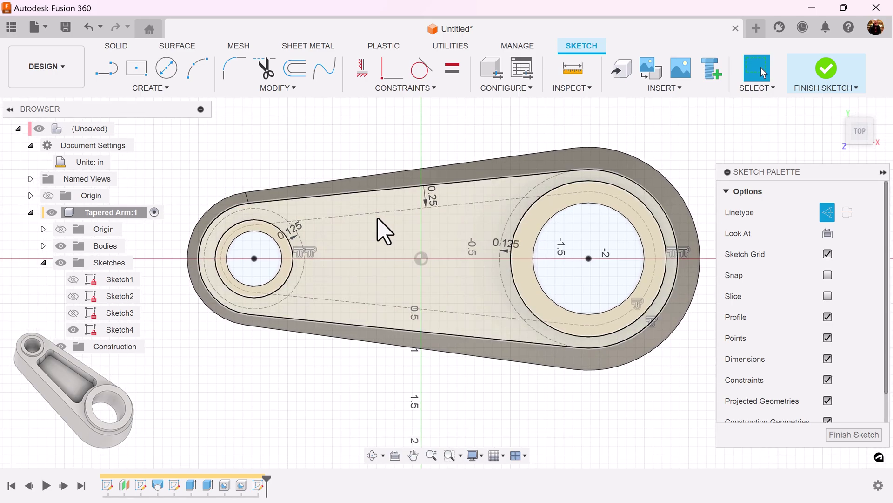
{"action": "scroll", "coordinate": [391, 231], "scroll_direction": "up", "scroll_amount": 4}
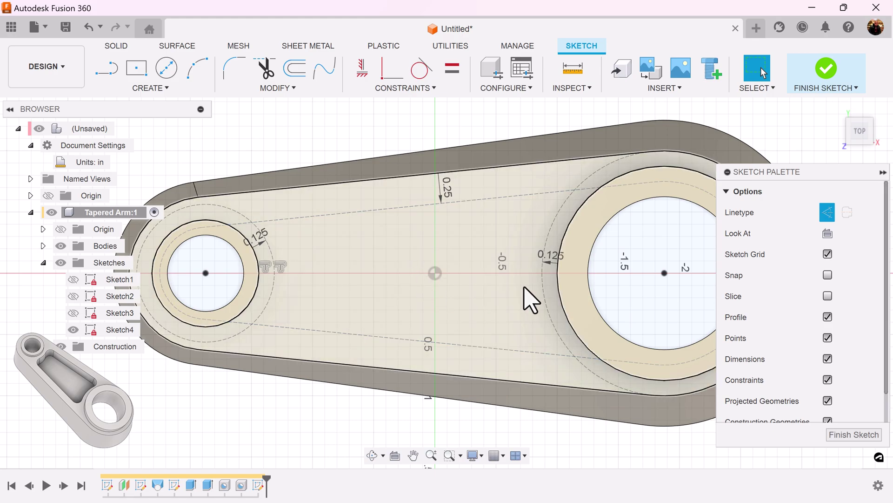
{"action": "scroll", "coordinate": [519, 181], "scroll_direction": "down", "scroll_amount": 2}
{"action": "middle_click_drag", "start_coordinate": [523, 155], "coordinate": [439, 170]}
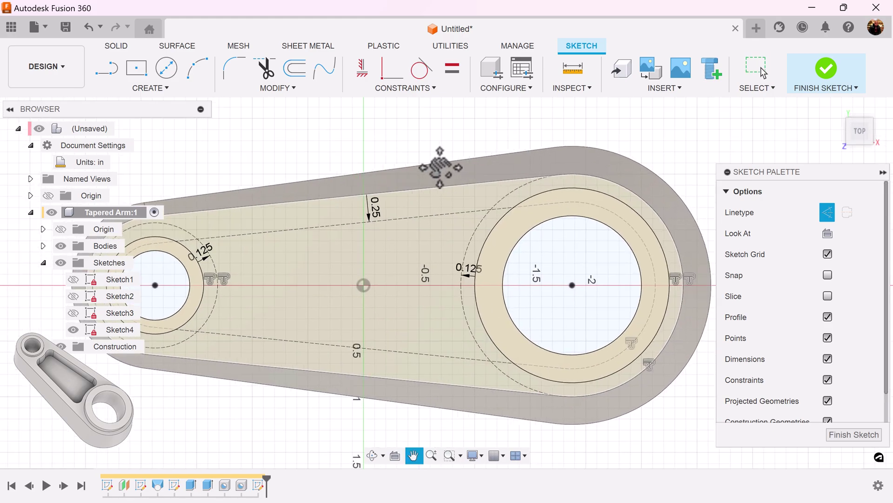
{"action": "scroll", "coordinate": [343, 138], "scroll_direction": "up", "scroll_amount": 1}
{"action": "left_click", "coordinate": [109, 69]}
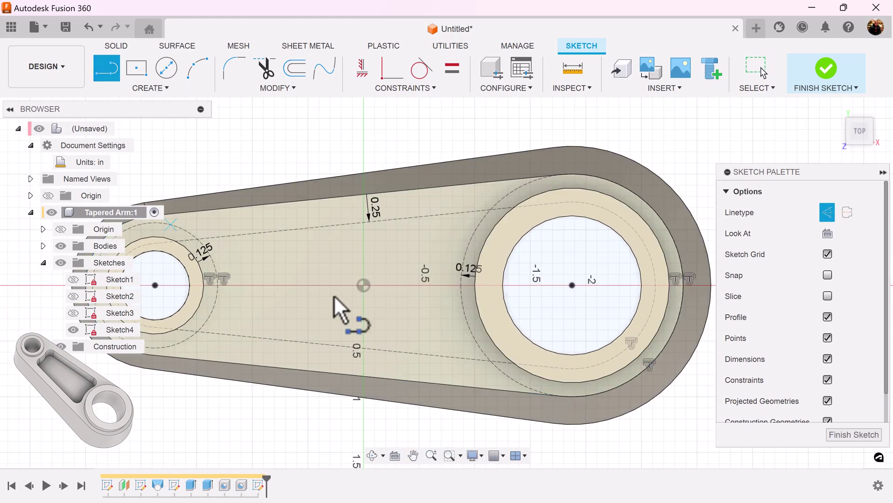
{"action": "left_click", "coordinate": [827, 212]}
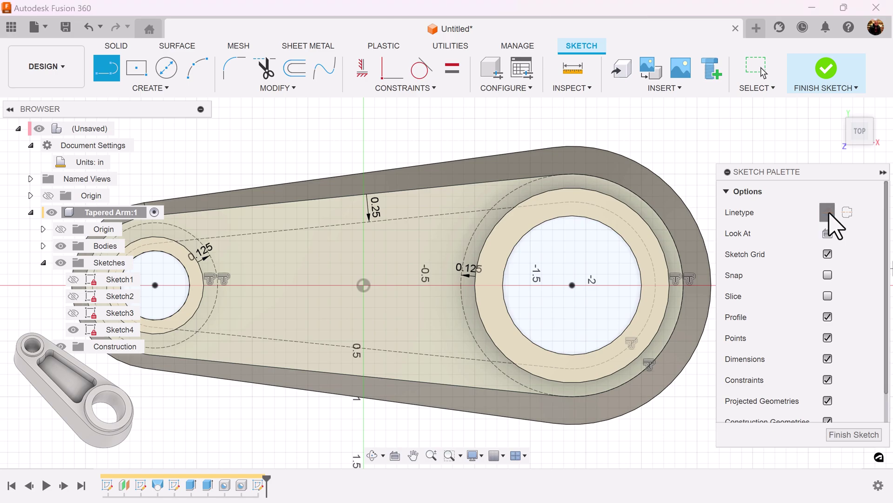
{"action": "middle_click_drag", "start_coordinate": [434, 228], "coordinate": [511, 222]}
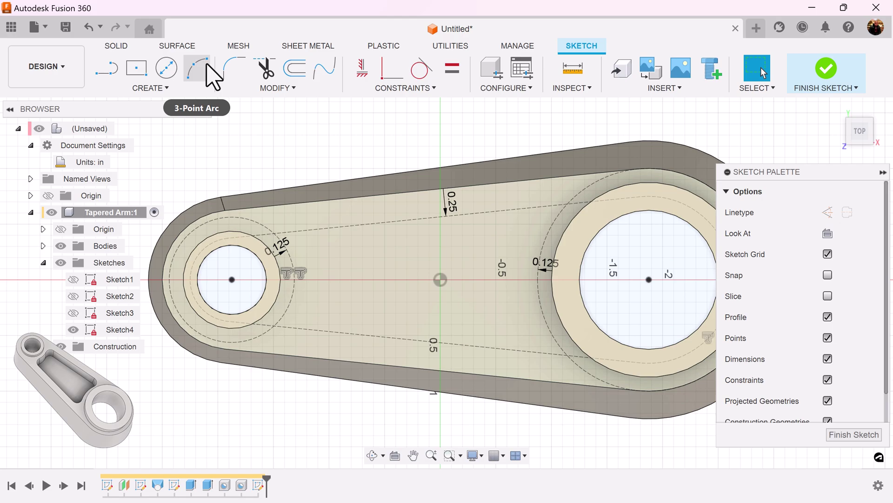
Draw three-point arcs beside the small and large bosses, spanning the inner outline's upper and lower intersections.
{"action": "left_click", "coordinate": [199, 74]}
{"action": "scroll", "coordinate": [282, 250], "scroll_direction": "up", "scroll_amount": 3}
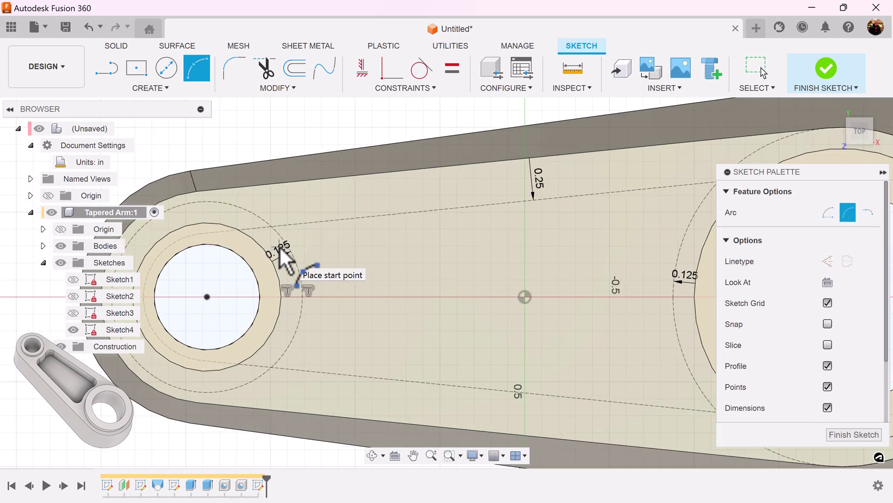
{"action": "left_click", "coordinate": [270, 224]}
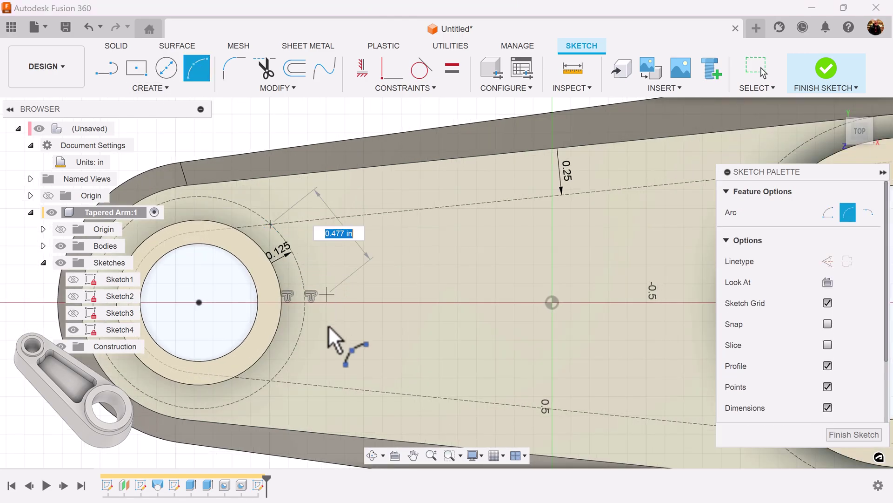
{"action": "left_click", "coordinate": [270, 380]}
{"action": "left_click", "coordinate": [344, 347]}
{"action": "scroll", "coordinate": [558, 316], "scroll_direction": "down", "scroll_amount": 3}
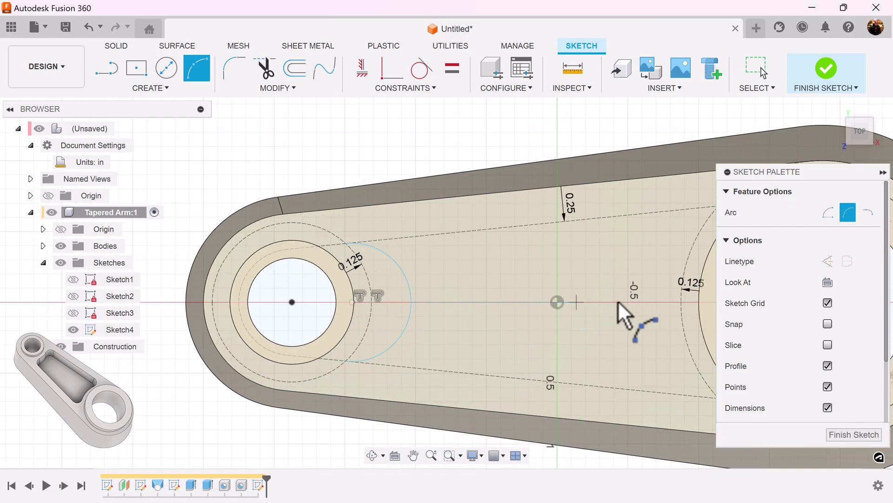
{"action": "middle_click_drag", "start_coordinate": [624, 313], "coordinate": [494, 301]}
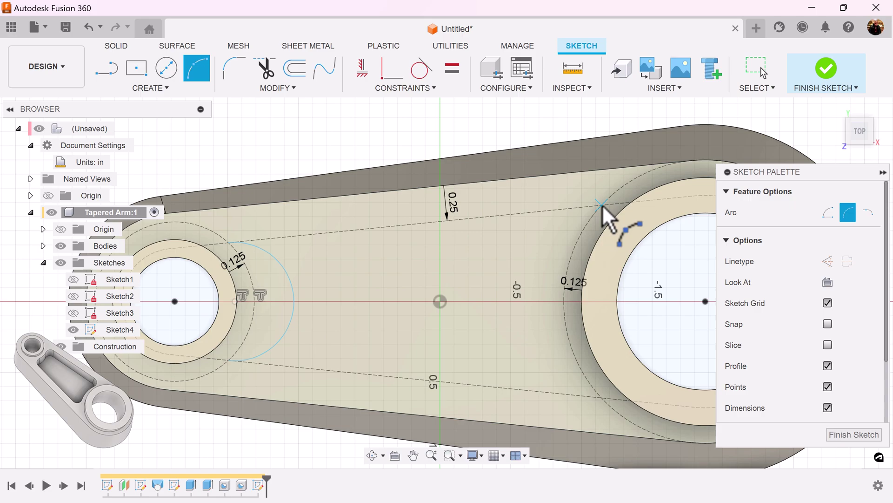
{"action": "left_click", "coordinate": [601, 205]}
{"action": "left_click", "coordinate": [603, 397]}
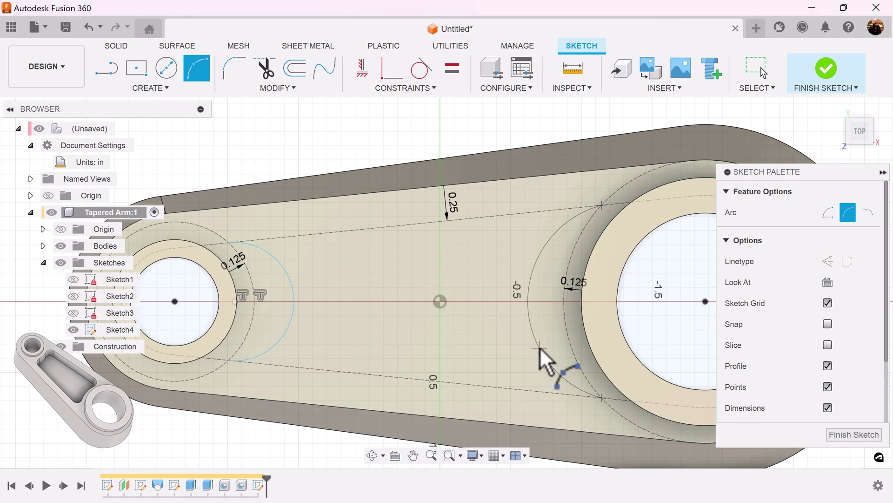
{"action": "left_click", "coordinate": [542, 323]}
Constrain each arc onto its boss's 0.125 in offset circle, then check their sizes.
{"action": "left_click", "coordinate": [421, 88]}
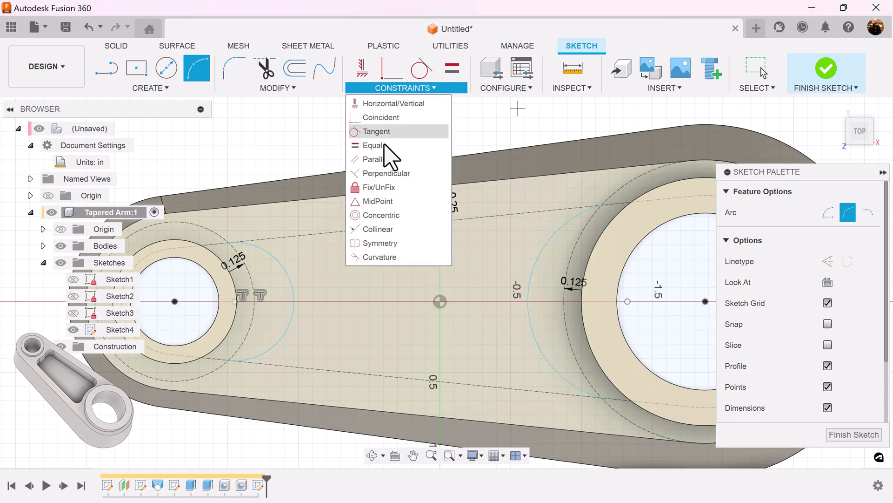
{"action": "left_click", "coordinate": [382, 200]}
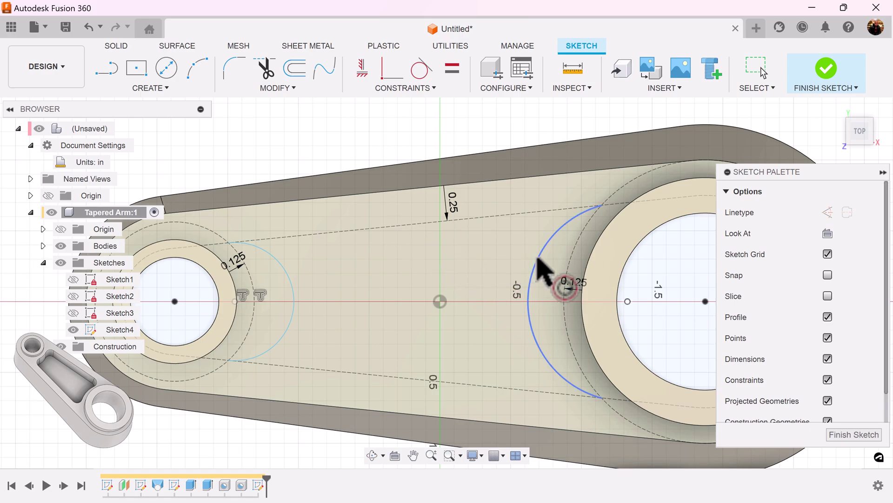
{"action": "left_click", "coordinate": [540, 262]}
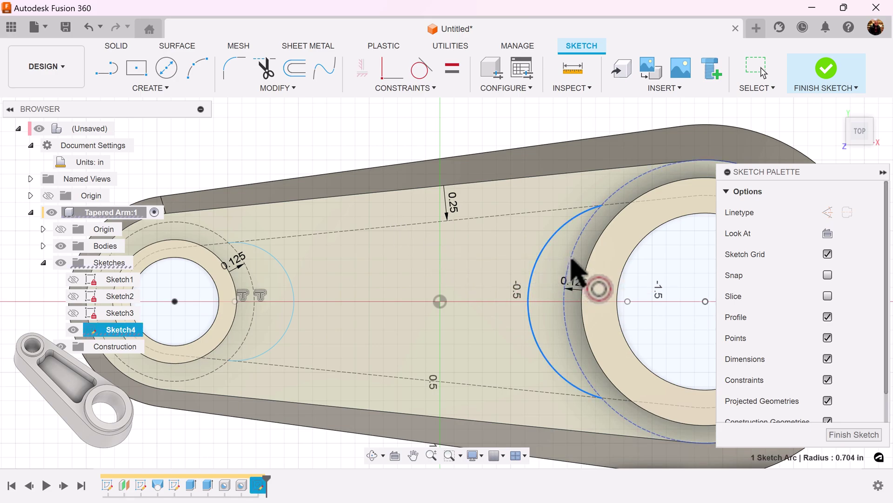
{"action": "left_click", "coordinate": [575, 269]}
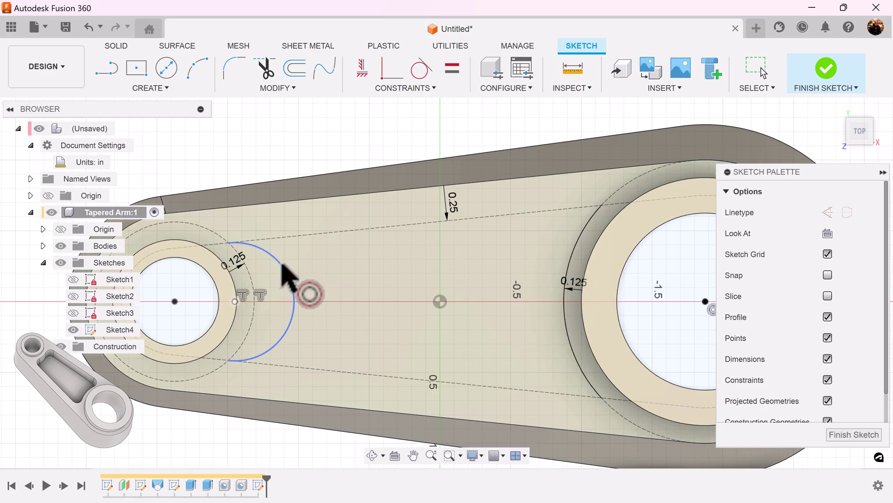
{"action": "left_click", "coordinate": [282, 271]}
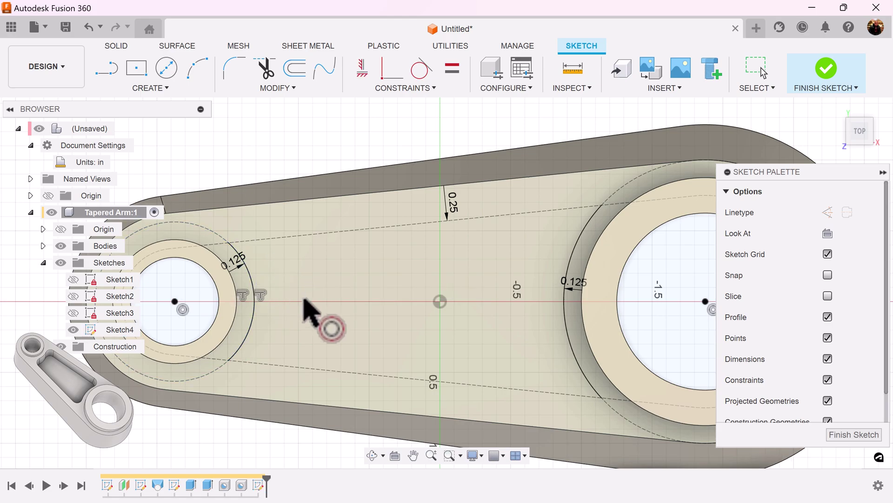
{"action": "left_click", "coordinate": [271, 298]}
{"action": "left_click", "coordinate": [252, 286]}
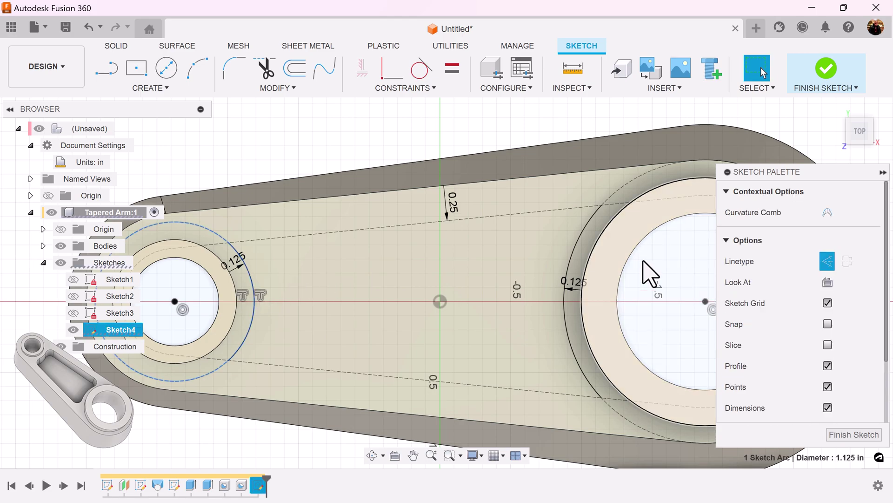
{"action": "left_click", "coordinate": [572, 256]}
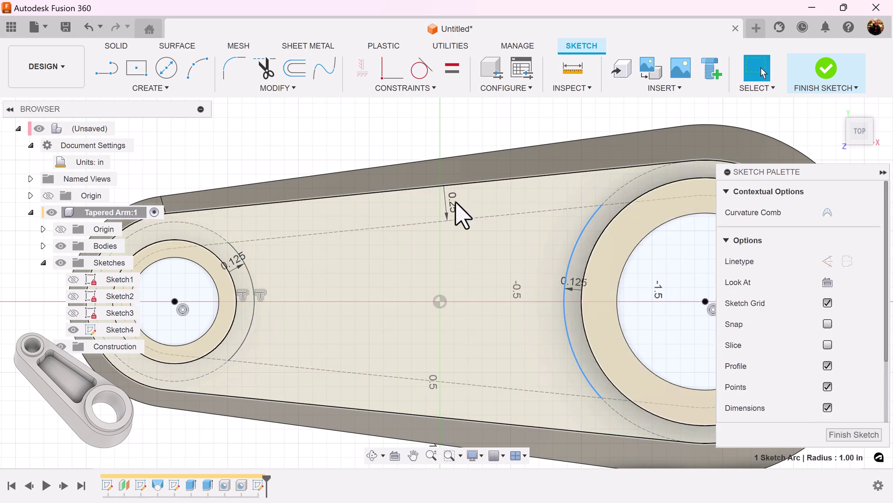
Draw the upper line between the two arcs' tangent points and check its length.
{"action": "left_click", "coordinate": [106, 69]}
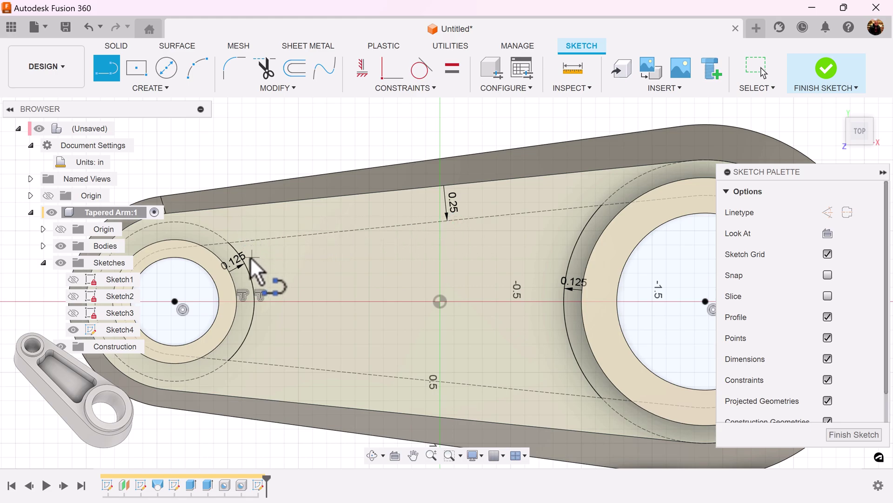
{"action": "left_click", "coordinate": [229, 243]}
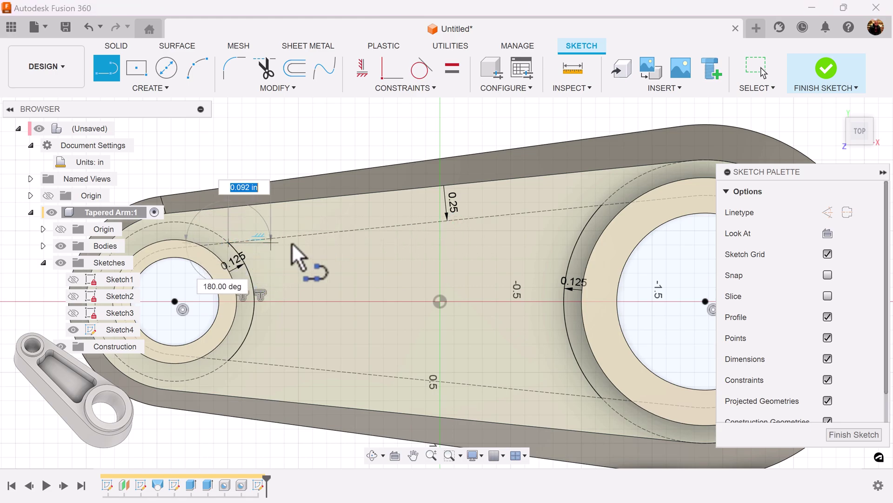
{"action": "left_click", "coordinate": [596, 214]}
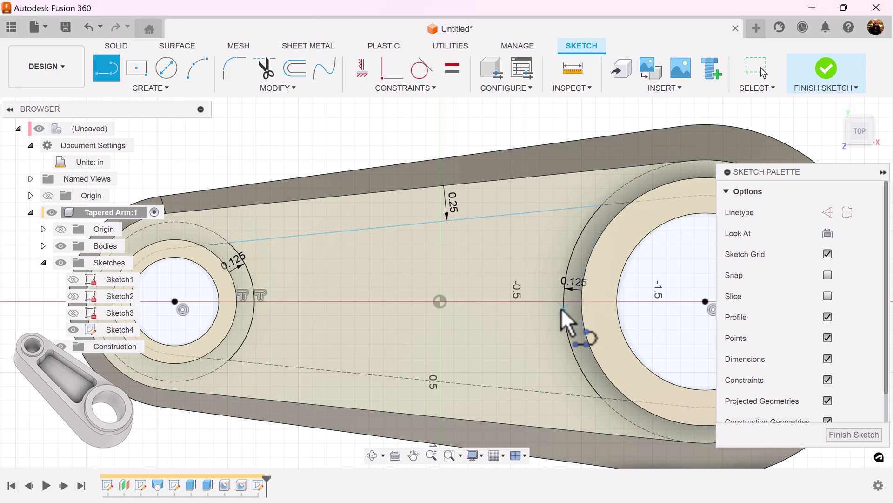
{"action": "key", "text": "Escape"}
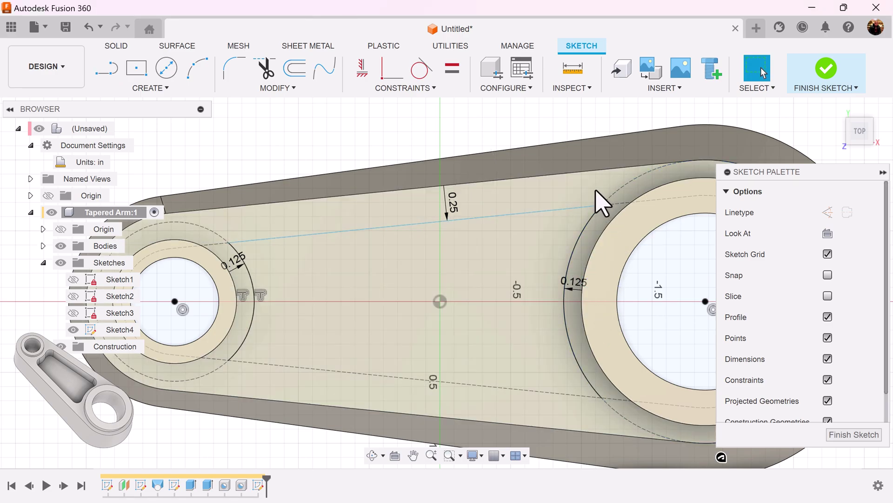
{"action": "left_click", "coordinate": [512, 214]}
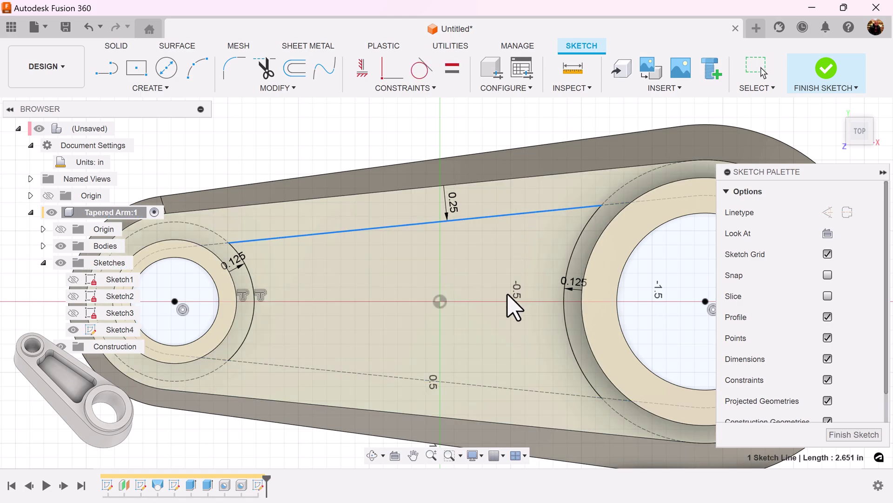
{"action": "key", "text": "Escape"}
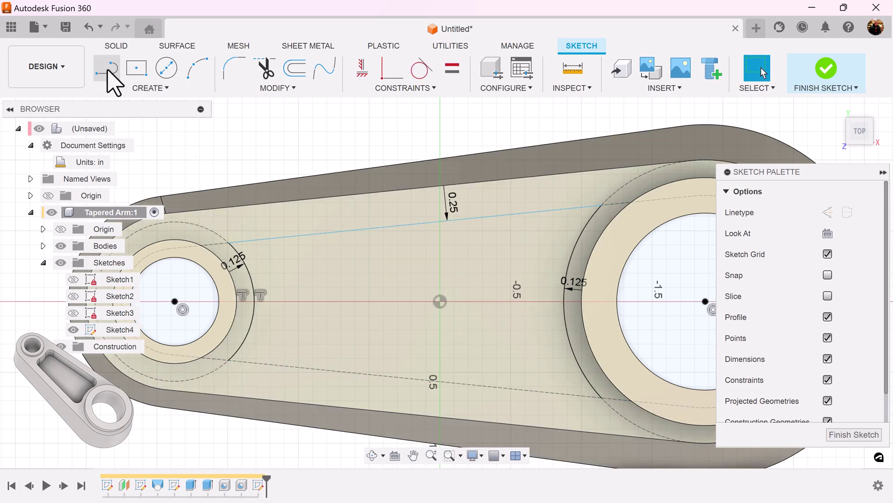
Draw the 2.651 in lower line from the small boss's tangent point to the large boss.
{"action": "left_click", "coordinate": [114, 70]}
{"action": "middle_click_drag", "start_coordinate": [487, 370], "coordinate": [485, 316]}
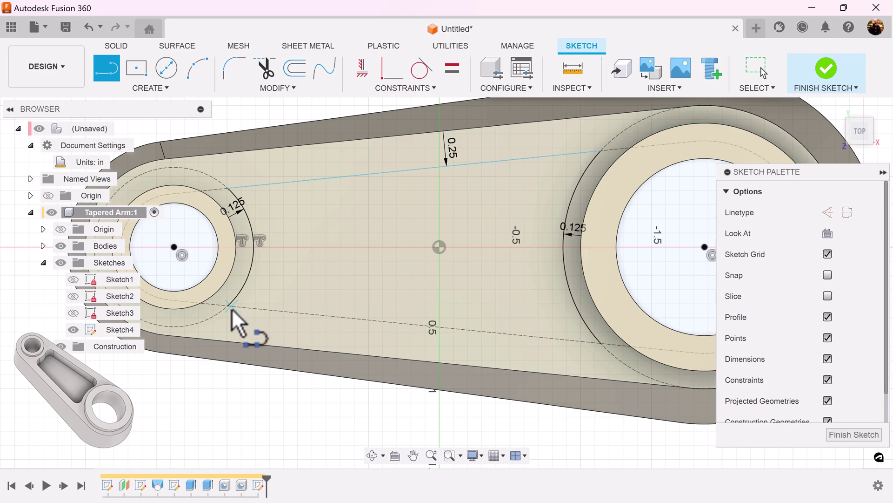
{"action": "left_click", "coordinate": [228, 306]}
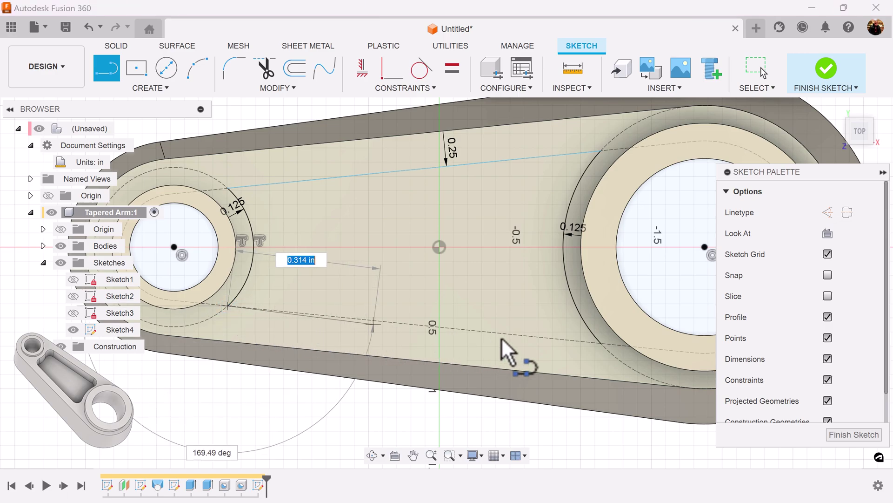
{"action": "left_click", "coordinate": [605, 343]}
{"action": "key", "text": "Escape"}
{"action": "left_click", "coordinate": [527, 336]}
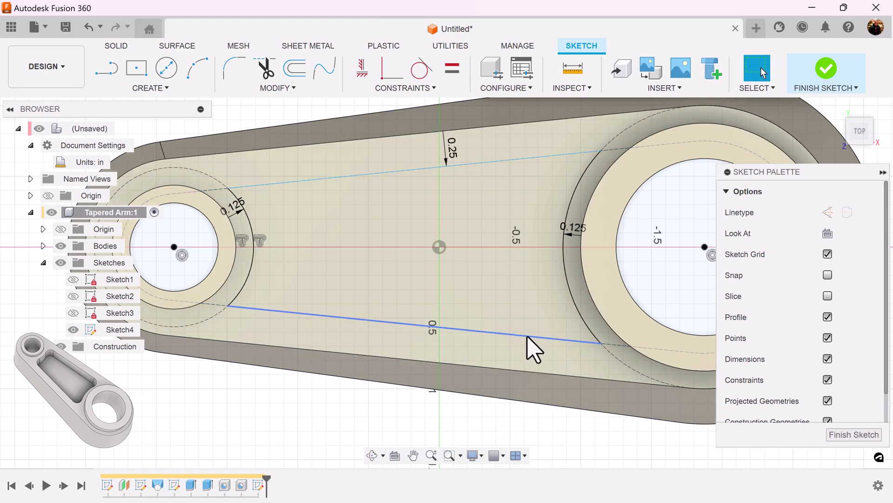
{"action": "left_click", "coordinate": [601, 343]}
{"action": "left_click", "coordinate": [228, 306]}
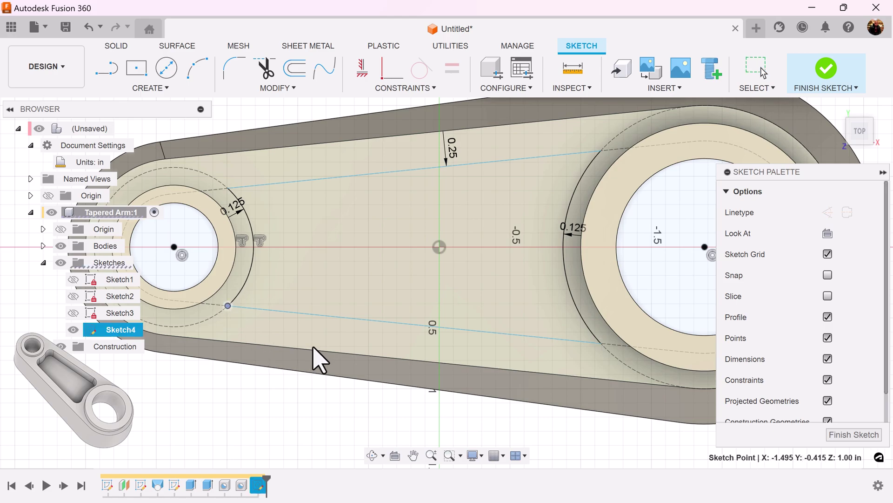
{"action": "scroll", "coordinate": [481, 323], "scroll_direction": "down", "scroll_amount": 3}
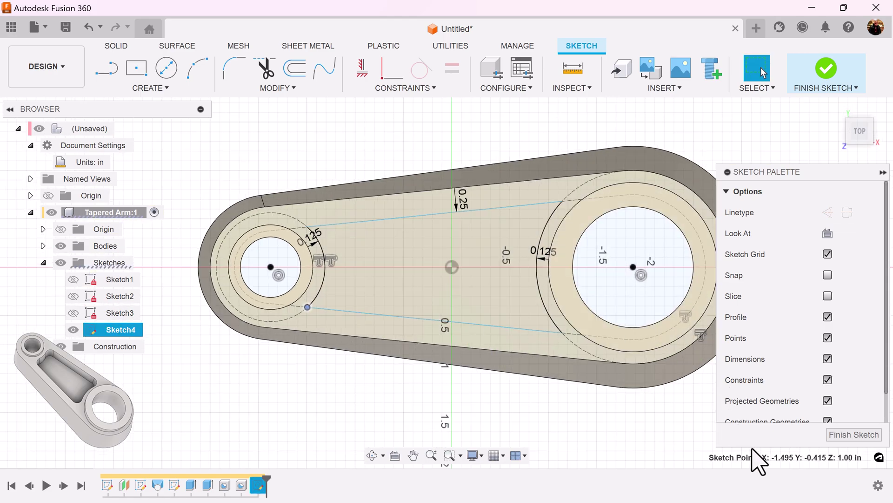
Finish Sketch4 and extrude-cut the middle profile -0.5 in into the arm.
{"action": "left_click", "coordinate": [845, 435]}
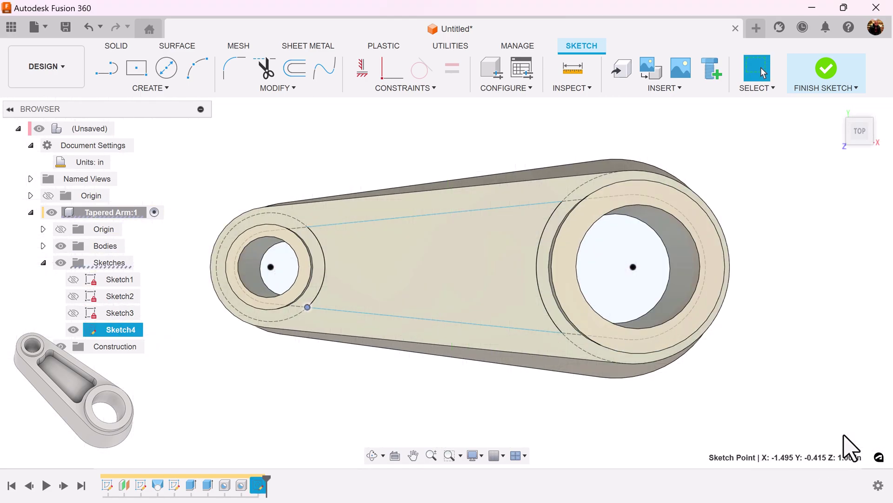
{"action": "middle_click_drag", "start_coordinate": [260, 415], "coordinate": [226, 357], "text": "shift"}
{"action": "scroll", "coordinate": [219, 346], "scroll_direction": "down", "scroll_amount": 2}
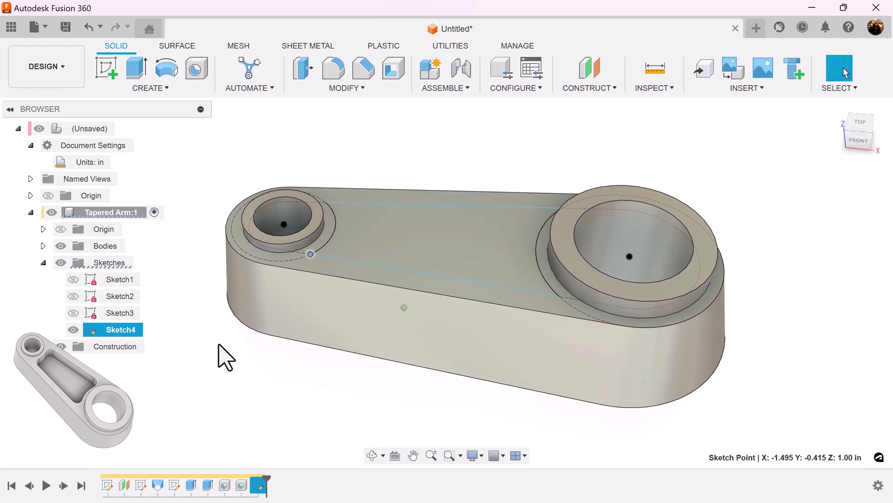
{"action": "left_click", "coordinate": [136, 68]}
{"action": "left_click", "coordinate": [501, 243]}
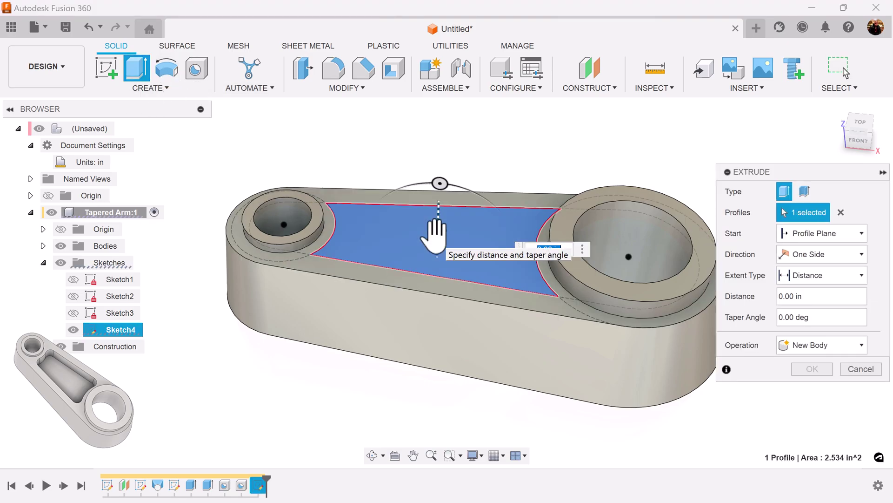
{"action": "type", "text": "-.5"}
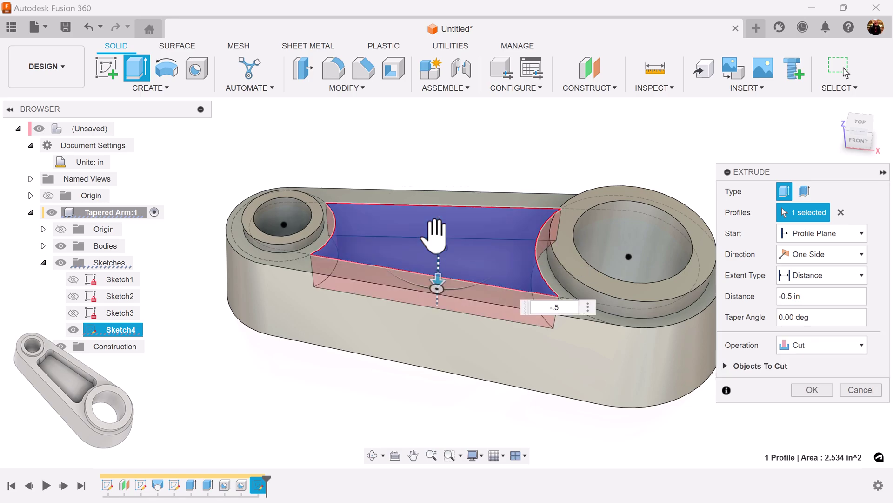
{"action": "left_click", "coordinate": [827, 390]}
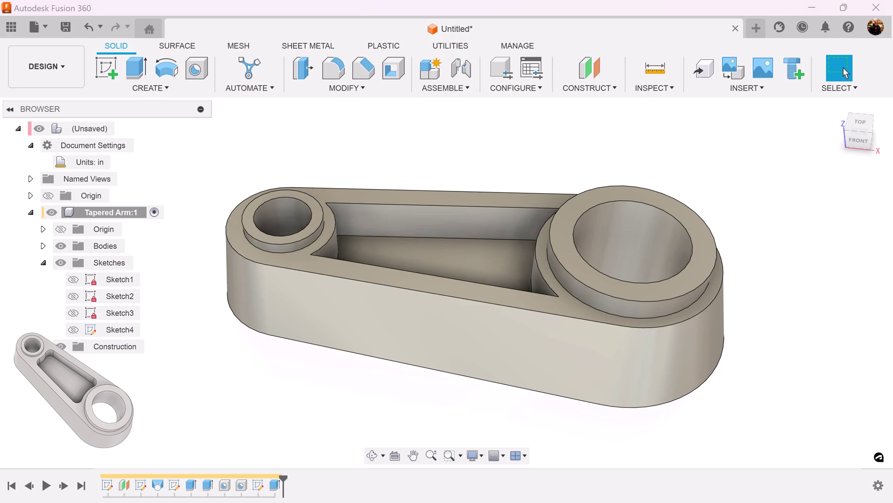
Fillet the four vertical pocket corner edges with a 0.2 in radius.
{"action": "left_click", "coordinate": [342, 70]}
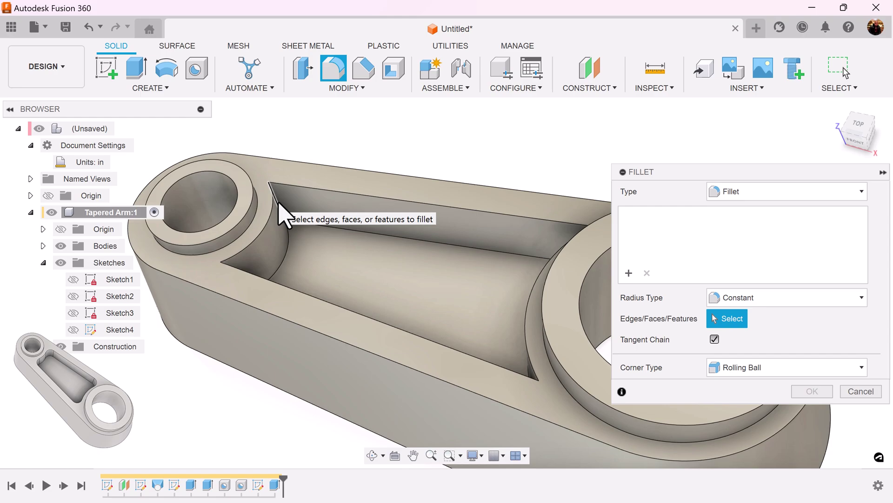
{"action": "left_click", "coordinate": [279, 203]}
{"action": "left_click", "coordinate": [231, 279]}
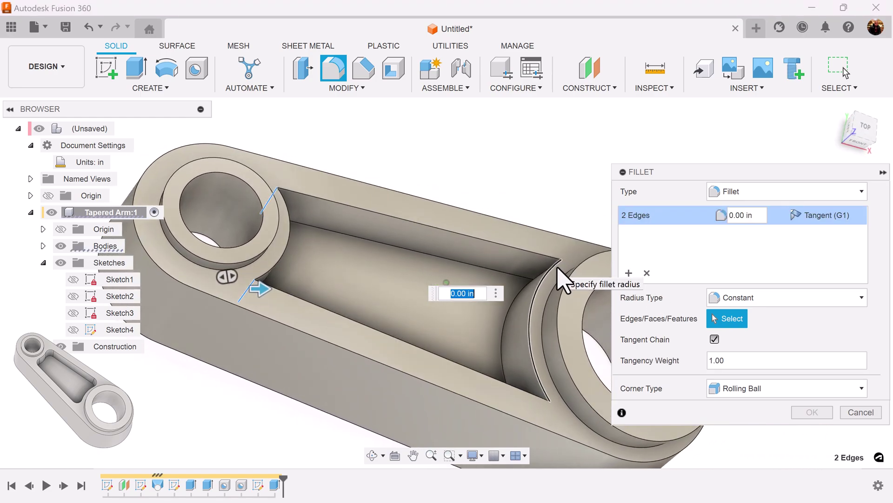
{"action": "left_click", "coordinate": [549, 279]}
{"action": "middle_click_drag", "start_coordinate": [556, 400], "coordinate": [535, 366], "text": "shift"}
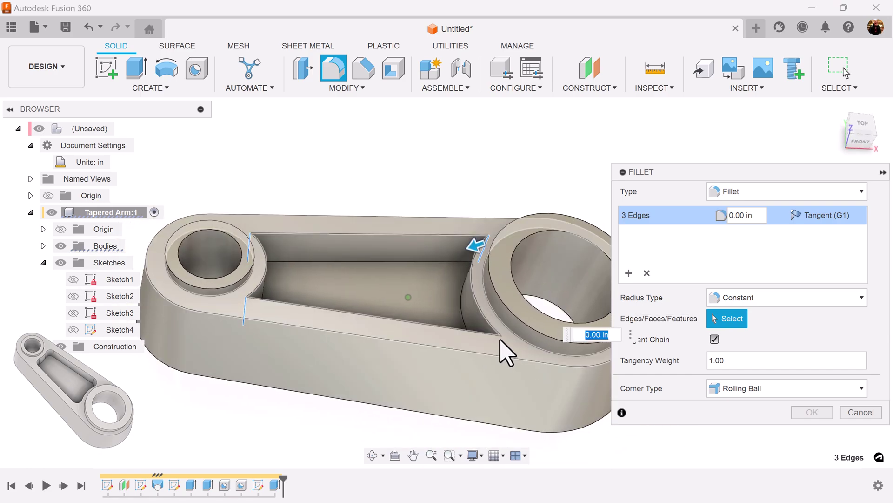
{"action": "left_click", "coordinate": [499, 348]}
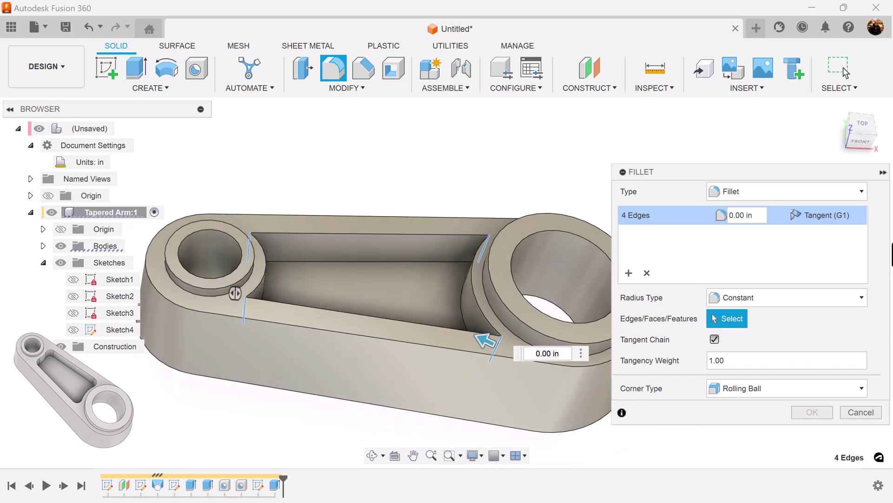
{"action": "left_click", "coordinate": [755, 215]}
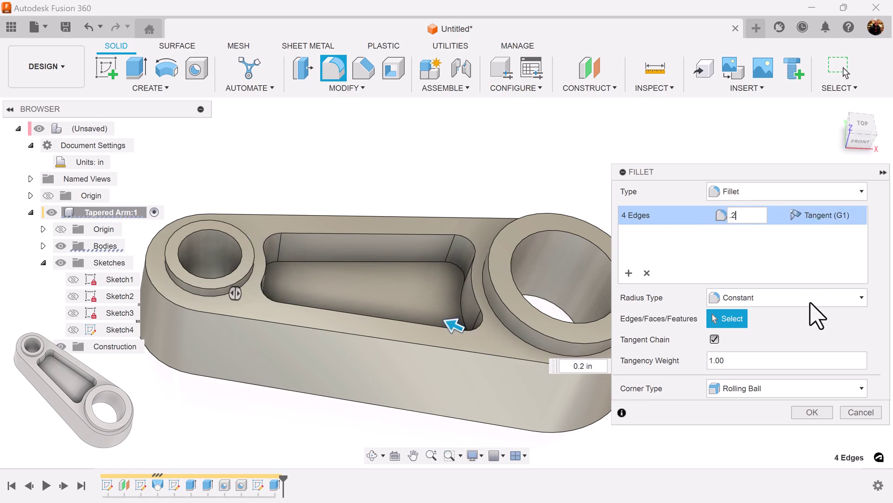
{"action": "left_click", "coordinate": [812, 412]}
{"action": "key", "text": "F6"}
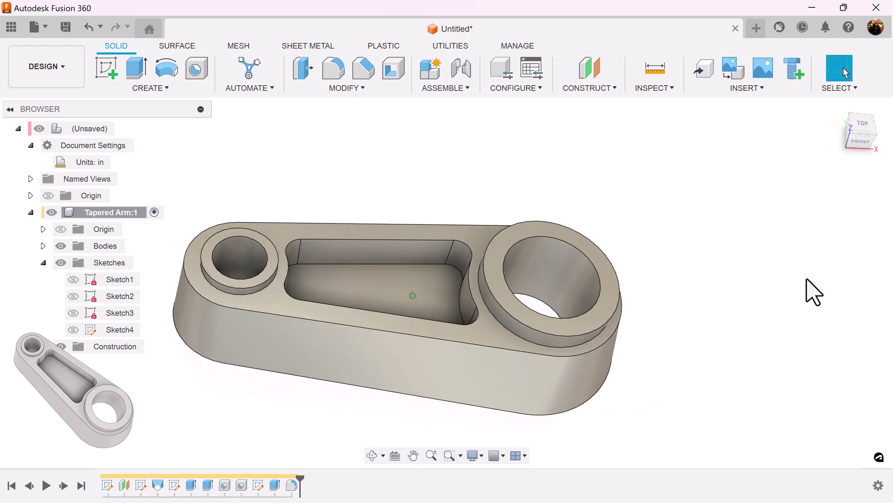
Window-select the whole arm body and fillet all its edges at 0.015 in.
{"action": "left_click", "coordinate": [333, 68]}
{"action": "left_click_drag", "start_coordinate": [242, 197], "coordinate": [597, 448]}
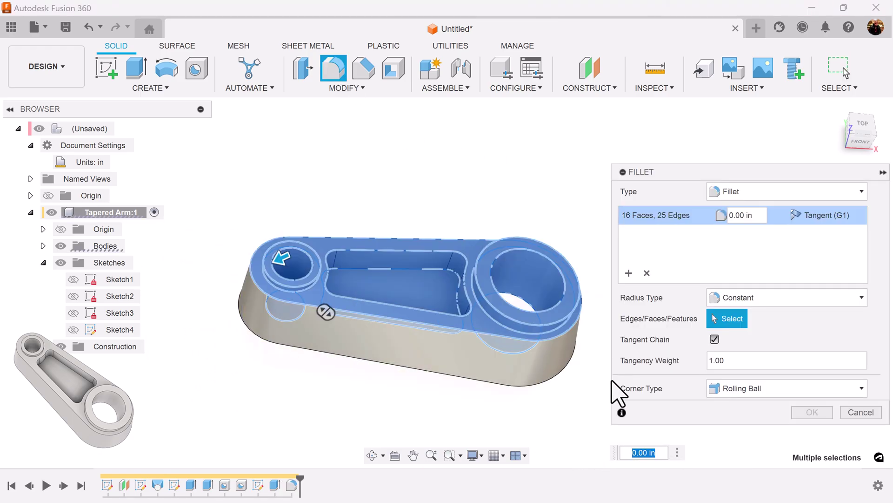
{"action": "left_click", "coordinate": [647, 273]}
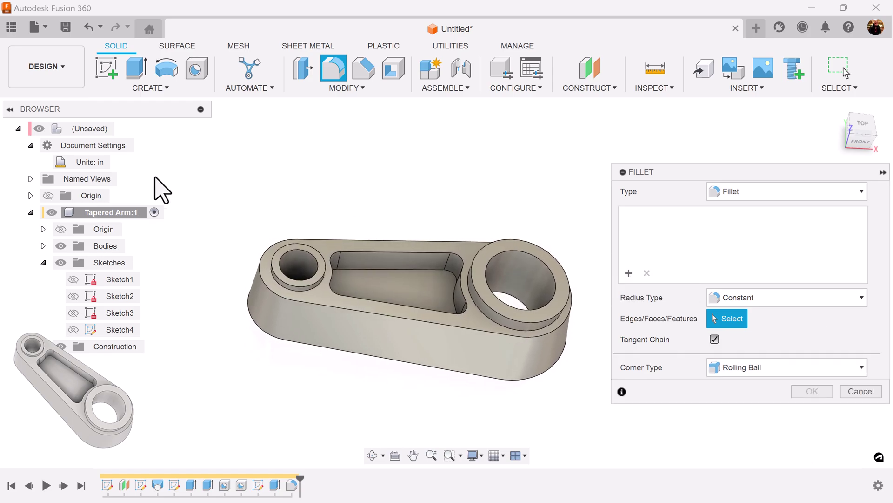
{"action": "left_click_drag", "start_coordinate": [190, 186], "coordinate": [594, 421]}
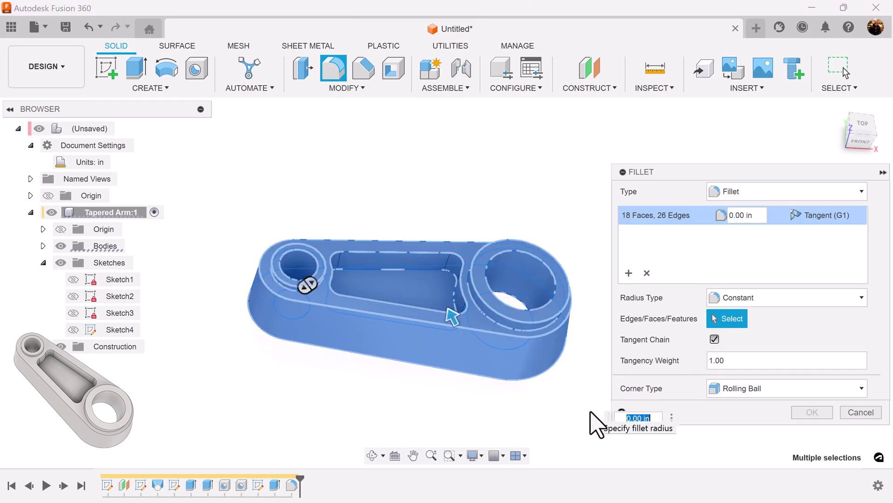
{"action": "left_click", "coordinate": [750, 215]}
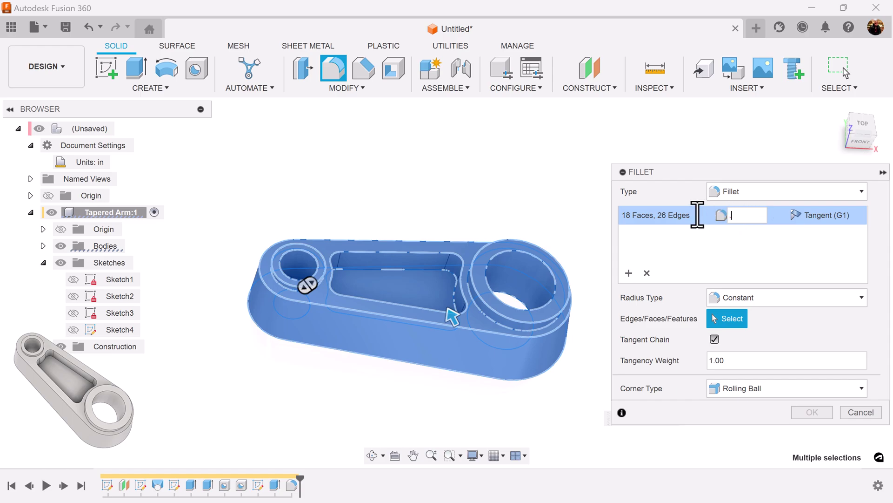
{"action": "type", "text": ".015"}
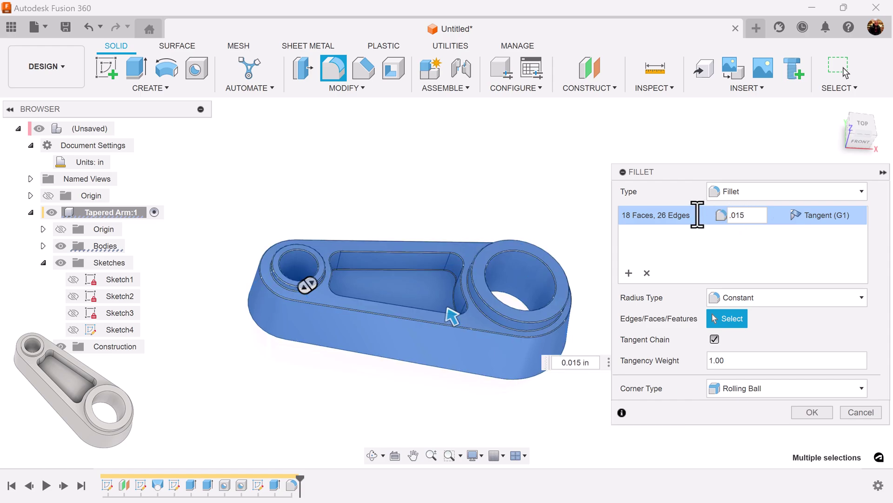
{"action": "left_click", "coordinate": [812, 412]}
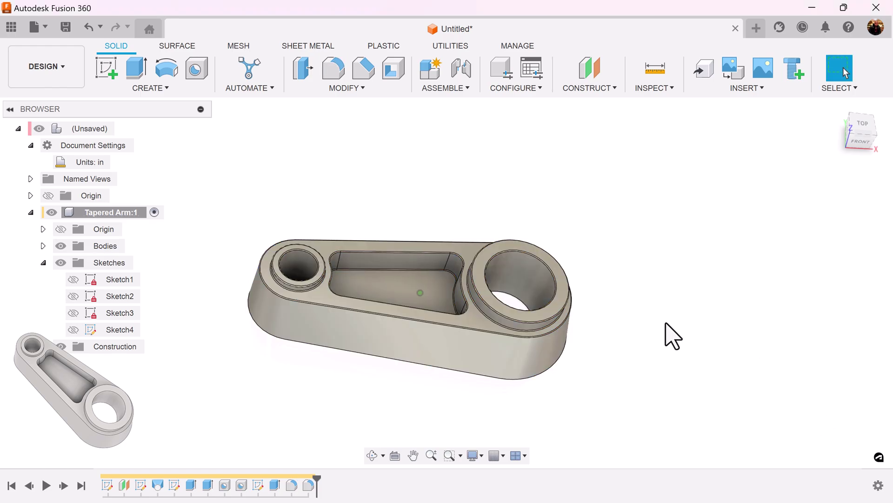
{"action": "middle_click_drag", "start_coordinate": [674, 335], "coordinate": [838, 116], "text": "shift"}
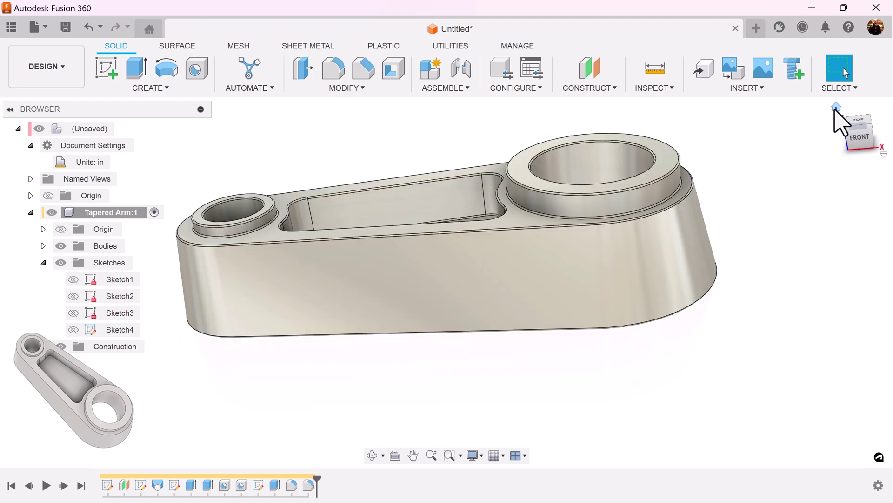
{"action": "left_click", "coordinate": [836, 107]}
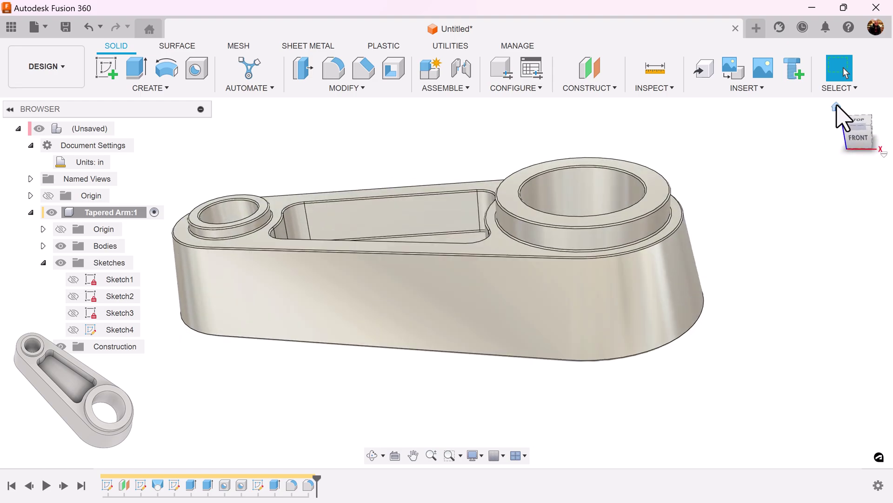